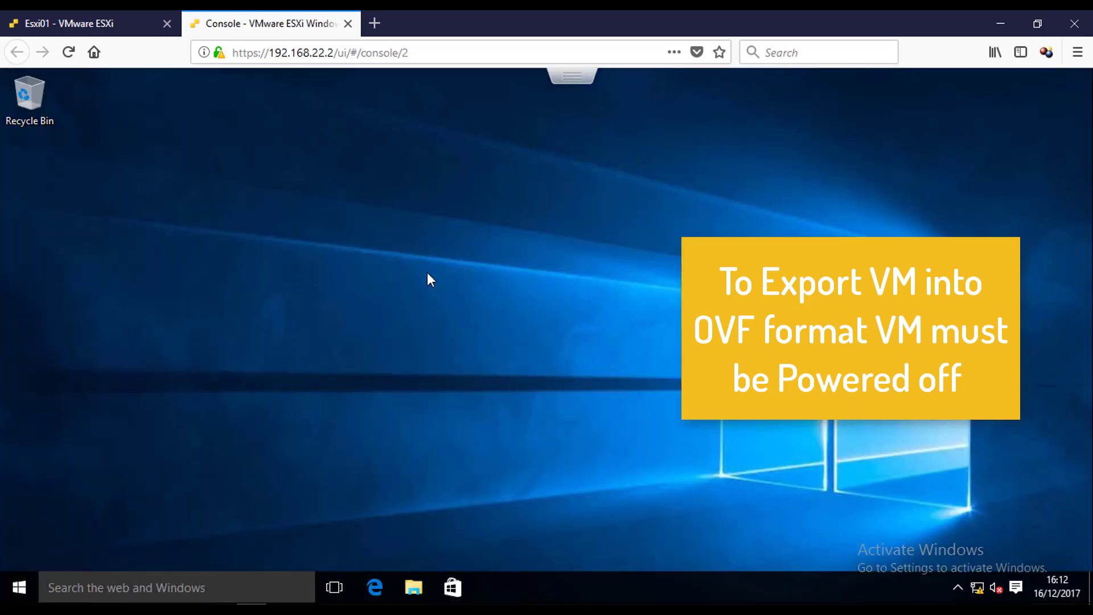
Refresh the guest desktop and shut down the Windows 10 virtual machine from inside its console.
{"action": "right_click", "coordinate": [363, 217]}
{"action": "left_click", "coordinate": [395, 266]}
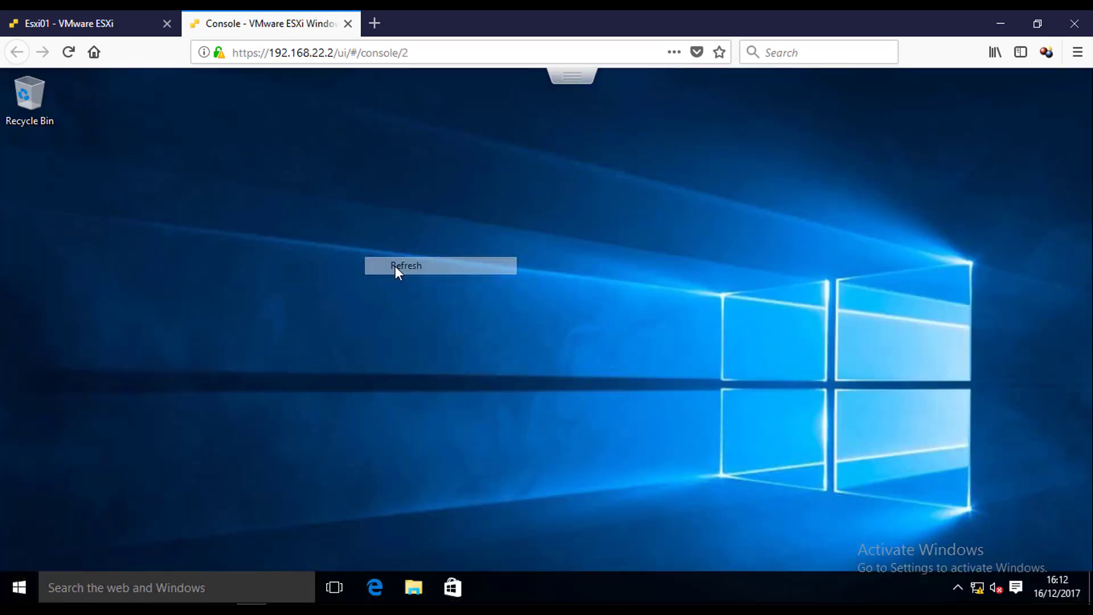
{"action": "left_click", "coordinate": [19, 586]}
{"action": "left_click", "coordinate": [52, 524]}
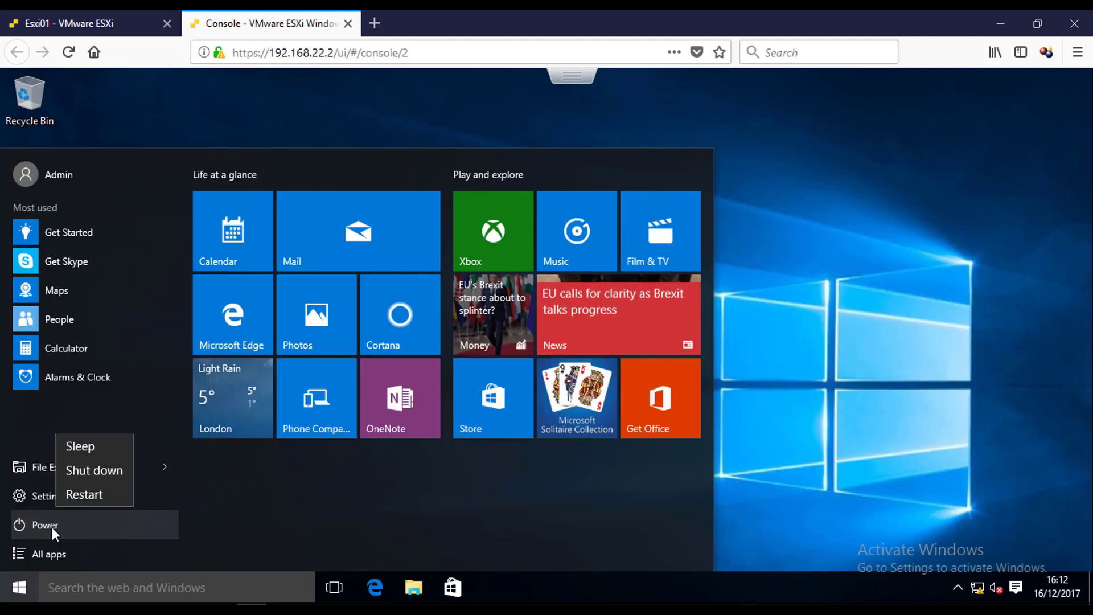
{"action": "left_click", "coordinate": [90, 470]}
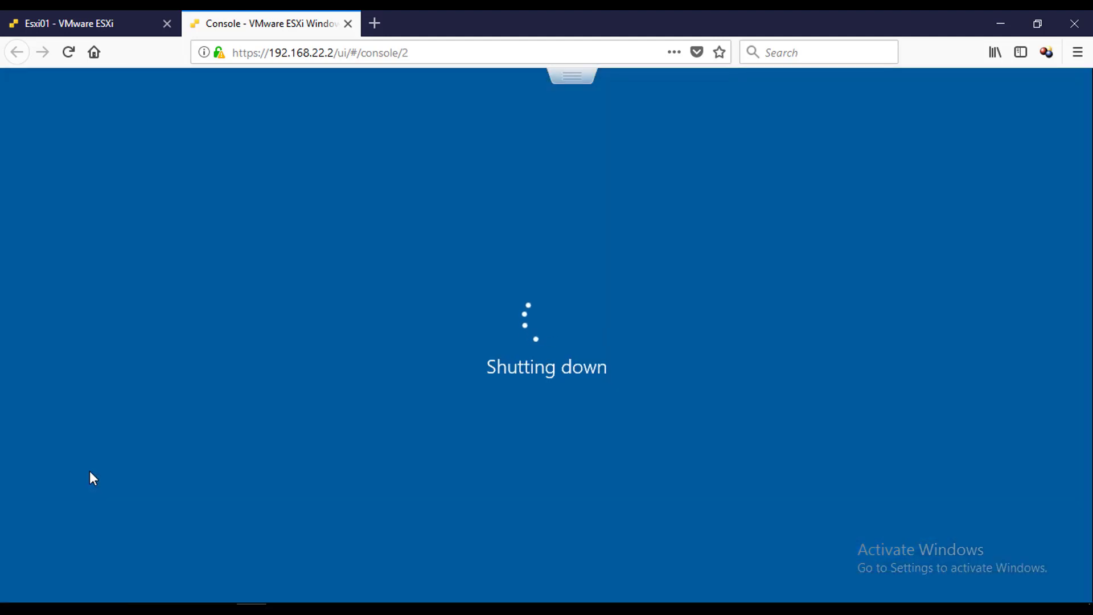
Return to the Esxi01 host page, open the Windows10 virtual machine and start its export.
{"action": "left_click", "coordinate": [121, 22]}
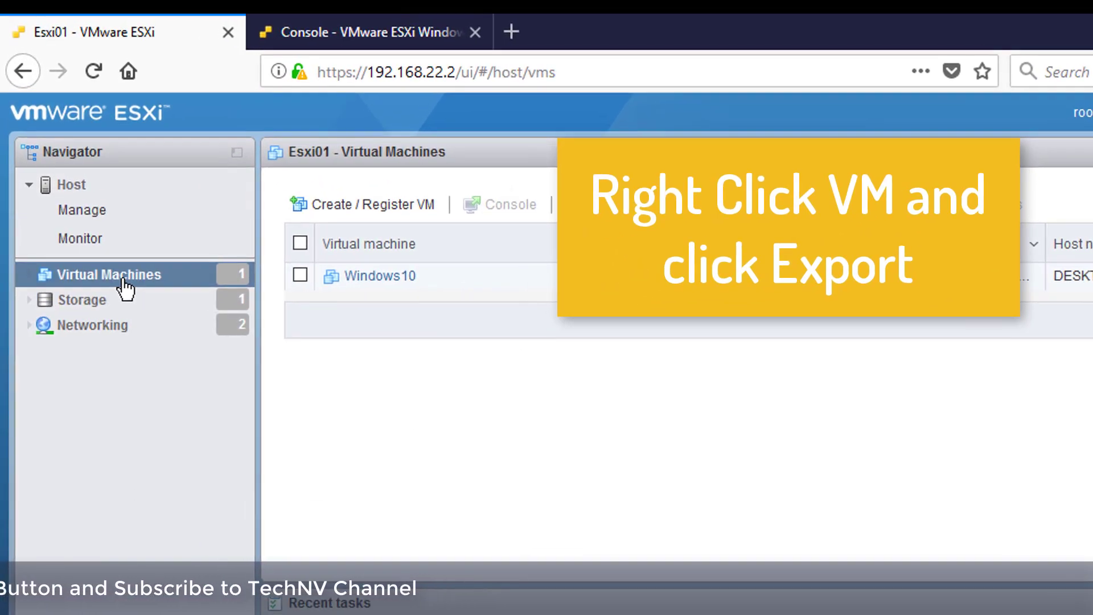
{"action": "left_click", "coordinate": [380, 276]}
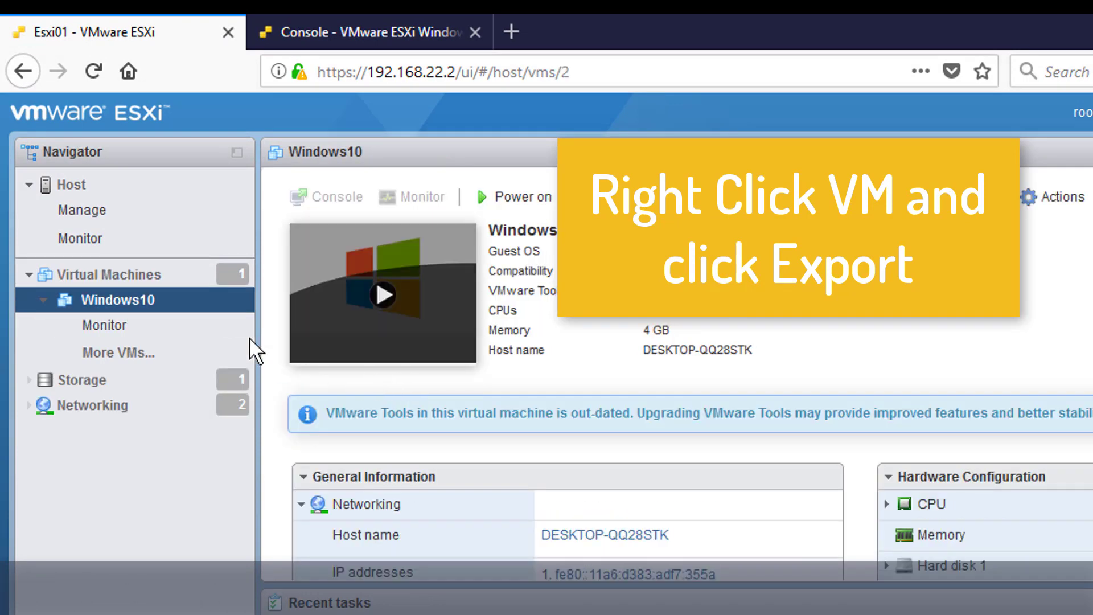
{"action": "right_click", "coordinate": [119, 308]}
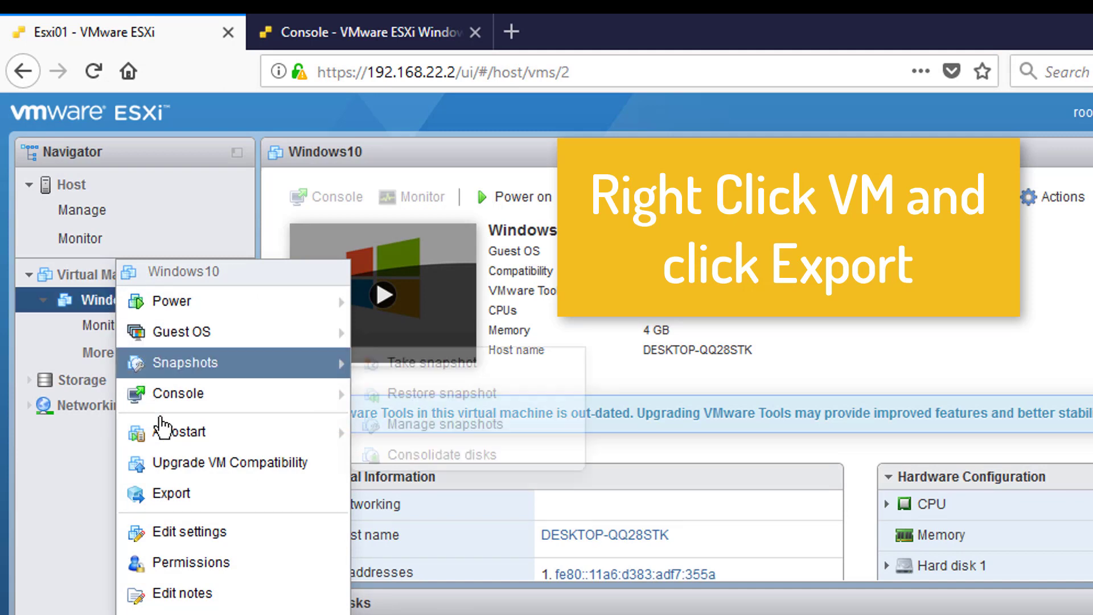
{"action": "left_click", "coordinate": [178, 493]}
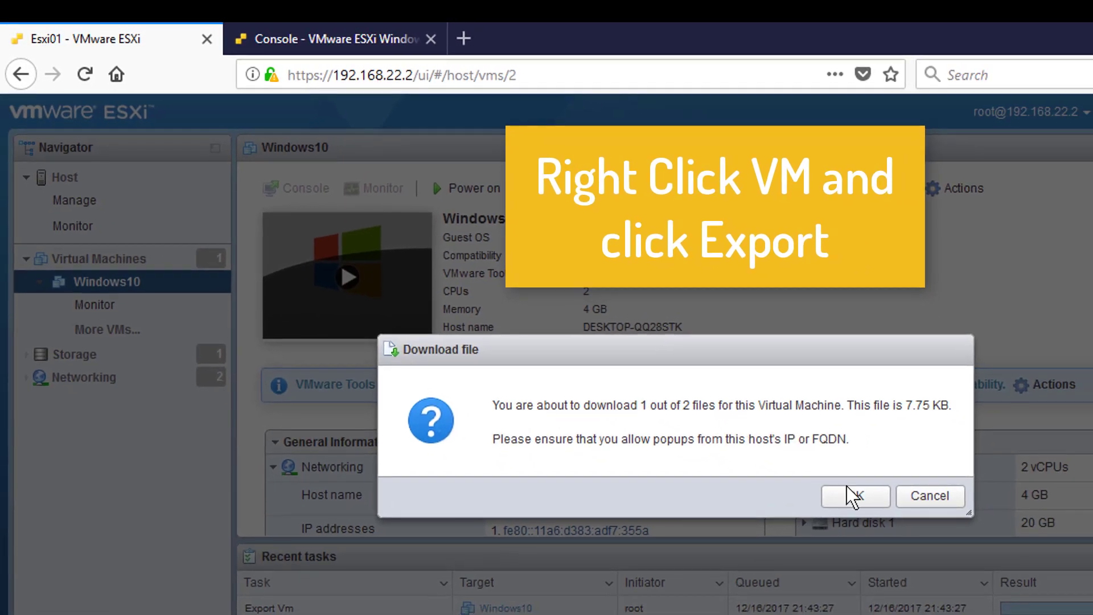
Save both exported files, Windows10.ovf and disk-0.vmdk, to disk and check them in the browser's download list.
{"action": "left_click", "coordinate": [853, 494]}
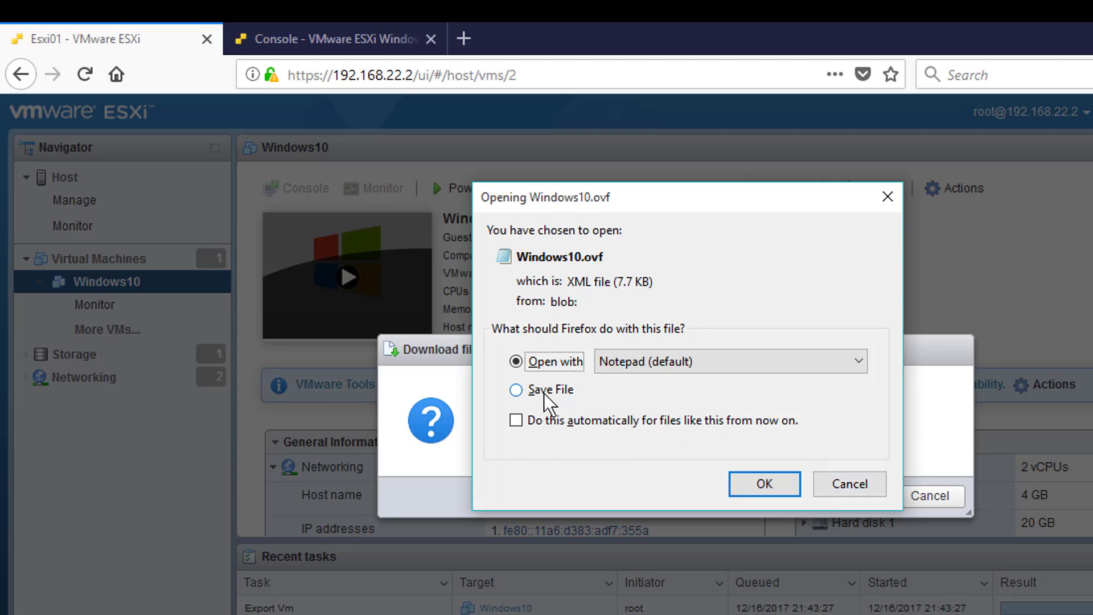
{"action": "left_click", "coordinate": [516, 390]}
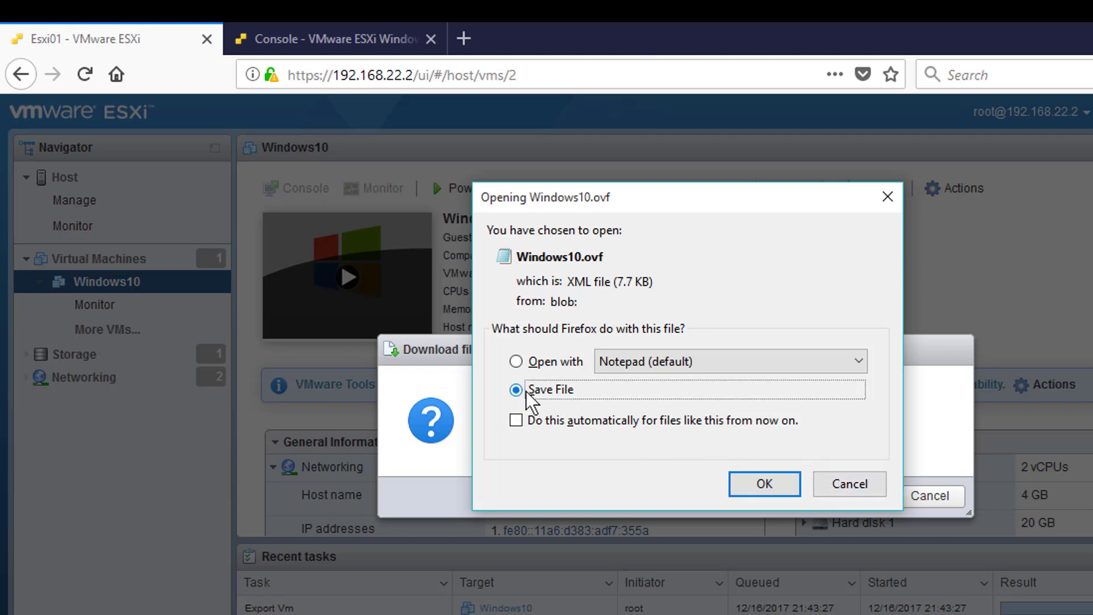
{"action": "left_click", "coordinate": [748, 485]}
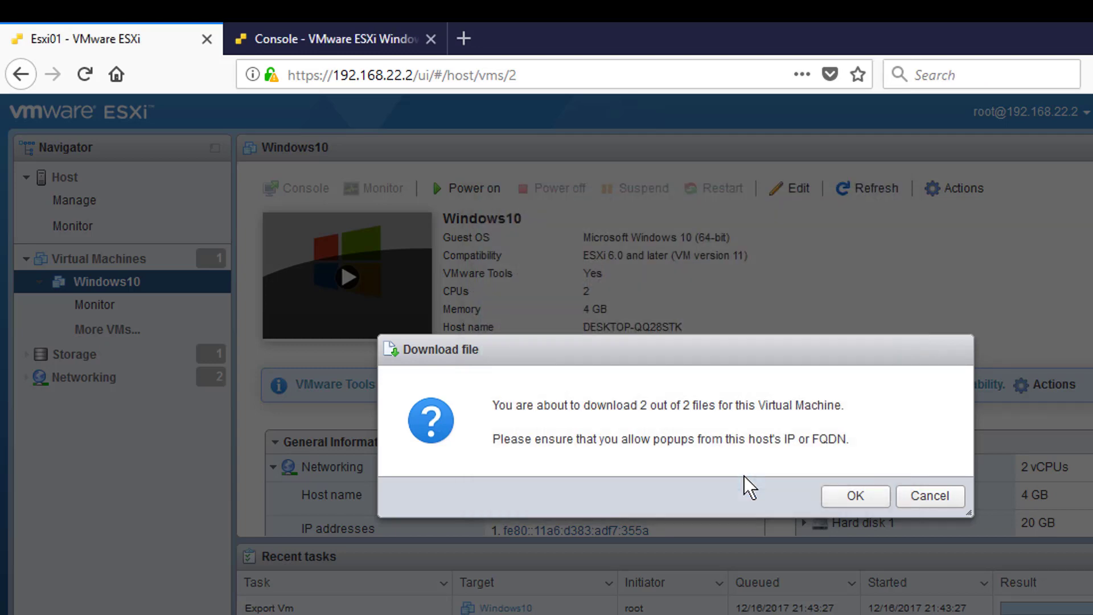
{"action": "left_click", "coordinate": [853, 500]}
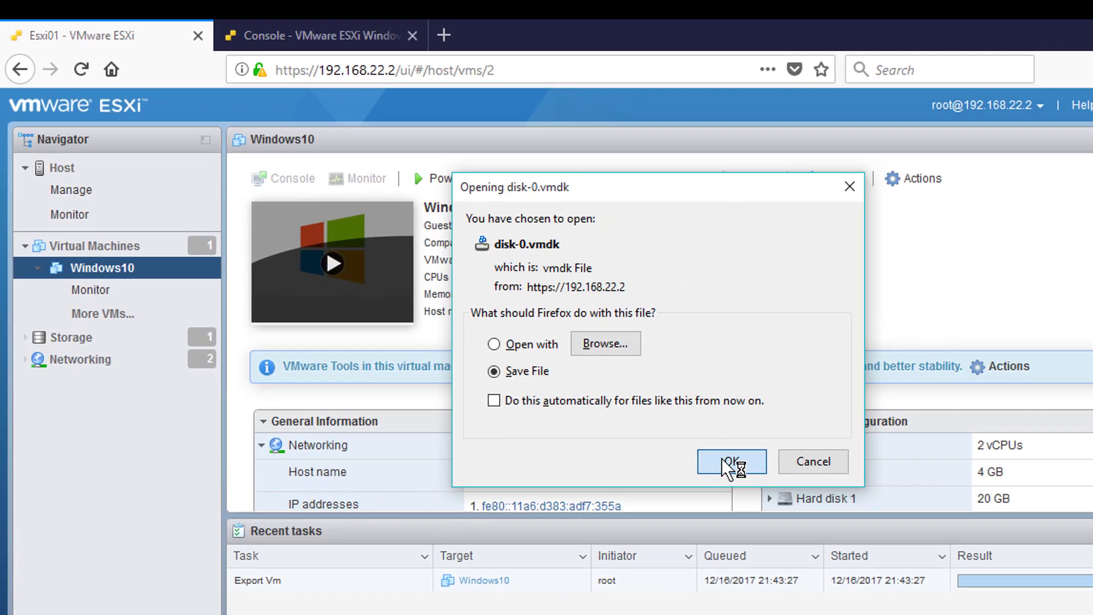
{"action": "left_click", "coordinate": [753, 481]}
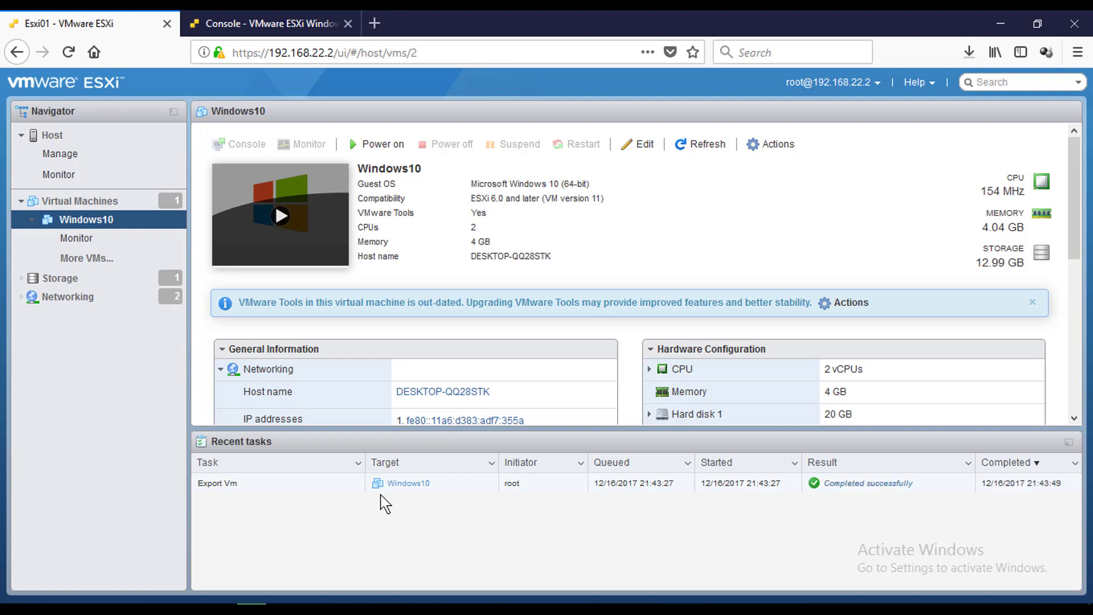
{"action": "left_click", "coordinate": [967, 51]}
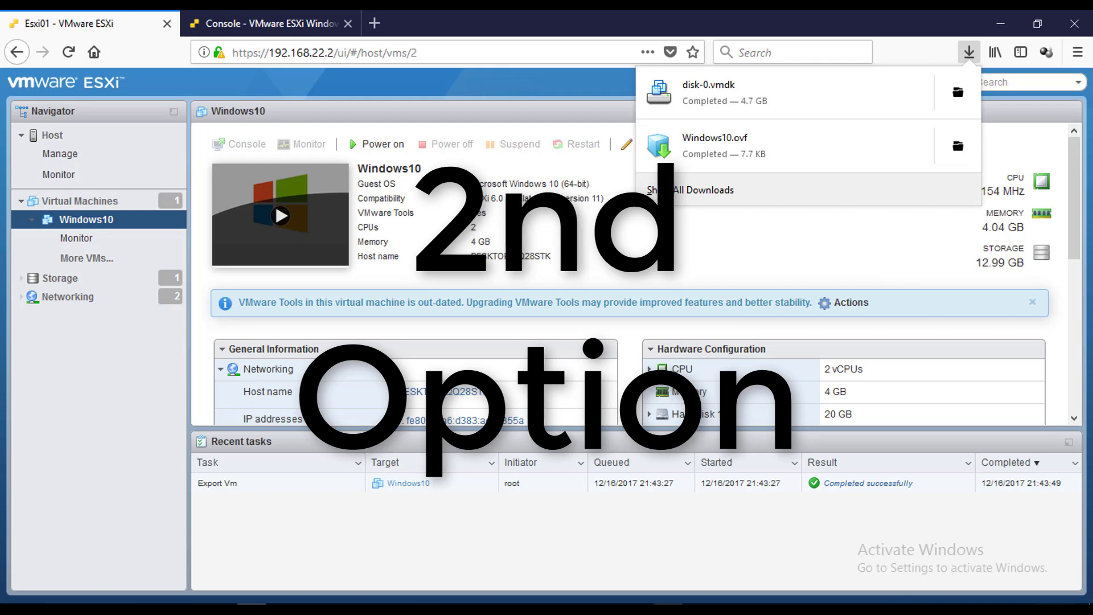
Switch to the vSphere Client and log in to host 192.168.22.2, ignoring the certificate warning and dismissing the evaluation notice.
{"action": "left_click", "coordinate": [668, 606]}
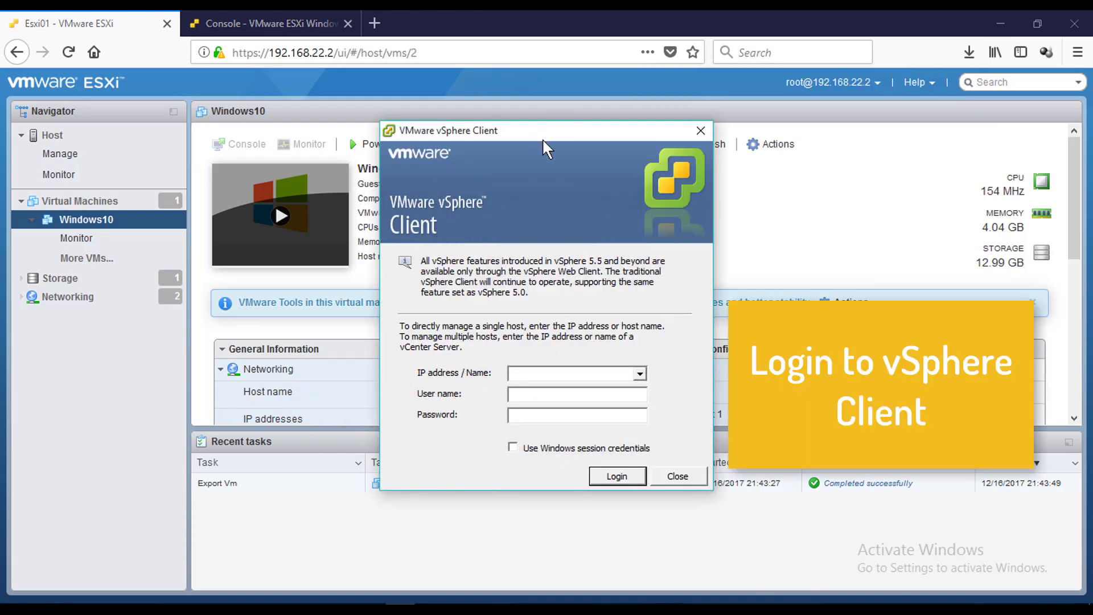
{"action": "left_click_drag", "start_coordinate": [543, 137], "coordinate": [531, 135]}
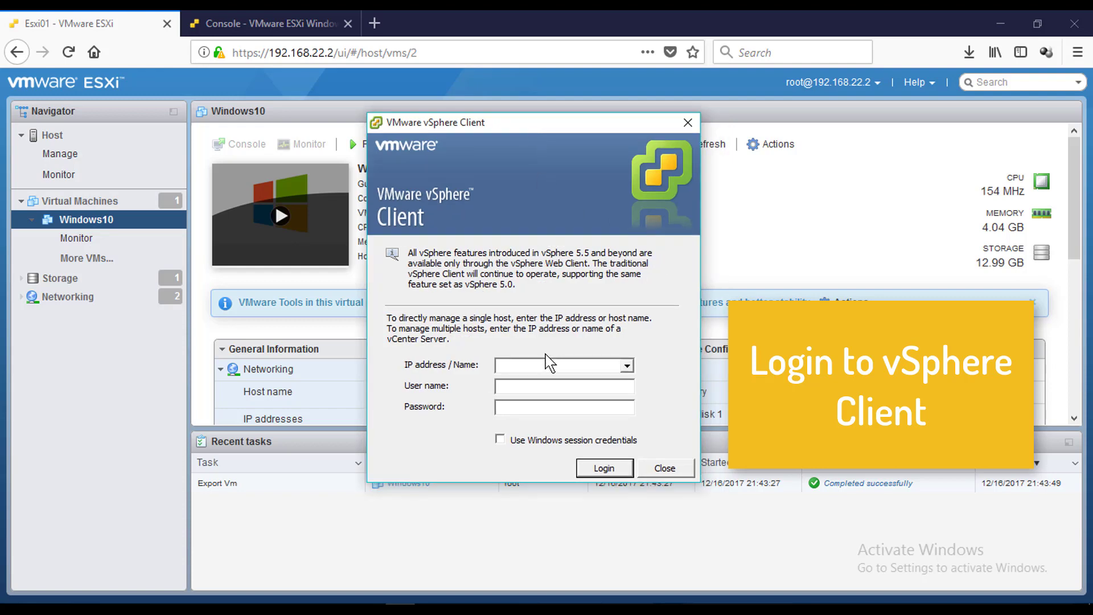
{"action": "type", "text": "19"}
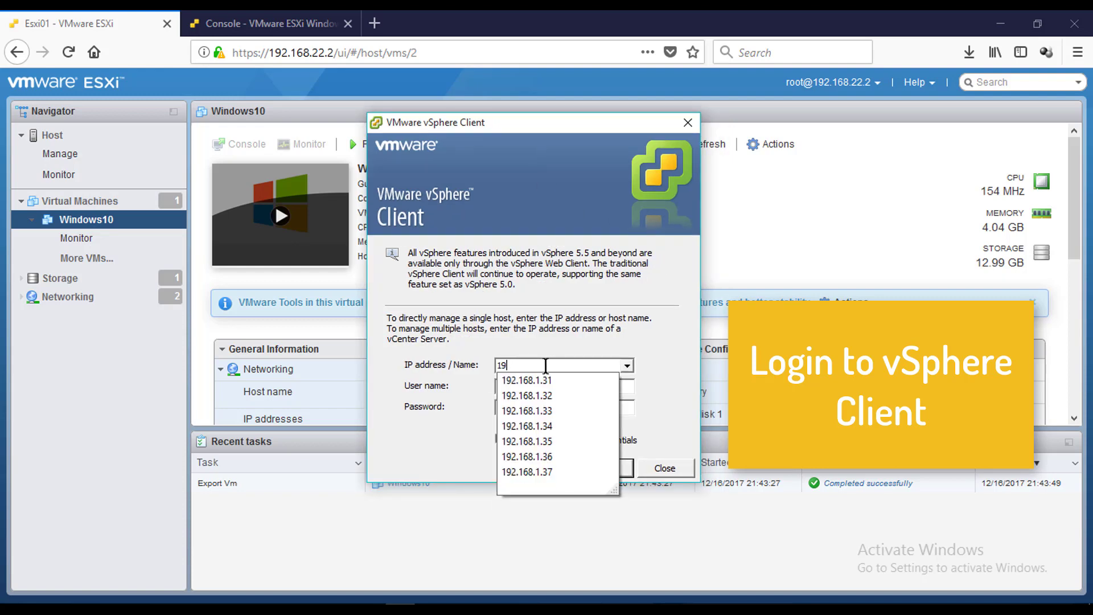
{"action": "type", "text": "2.168.22.2"}
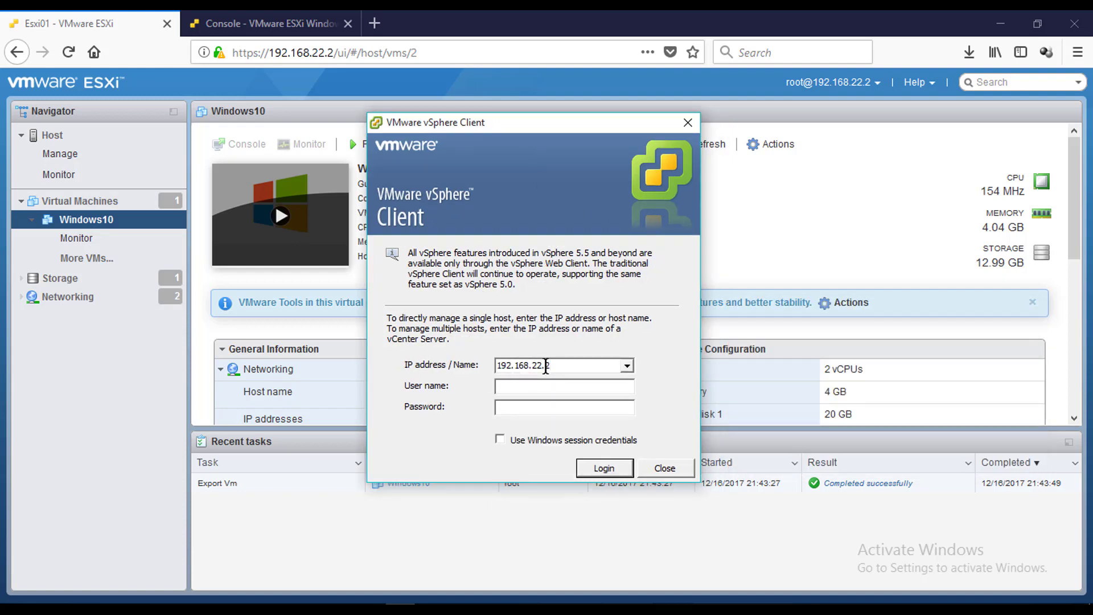
{"action": "key", "text": "Return"}
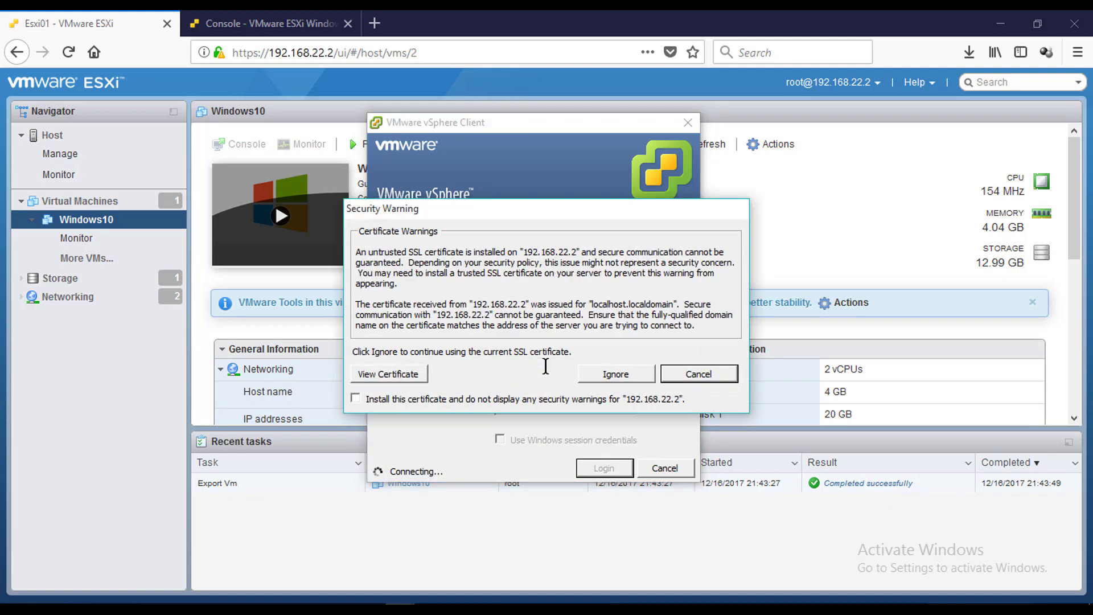
{"action": "left_click", "coordinate": [588, 377]}
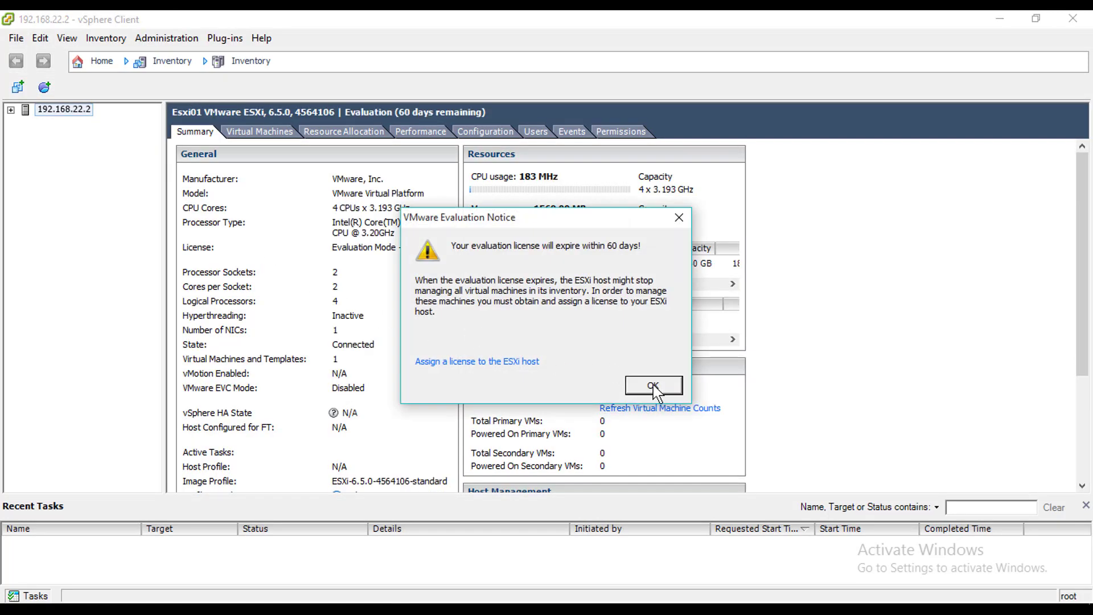
{"action": "left_click", "coordinate": [653, 386]}
Select the Windows10 virtual machine under host 192.168.22.2 and open the Export OVF Template dialog for it.
{"action": "left_click", "coordinate": [11, 110]}
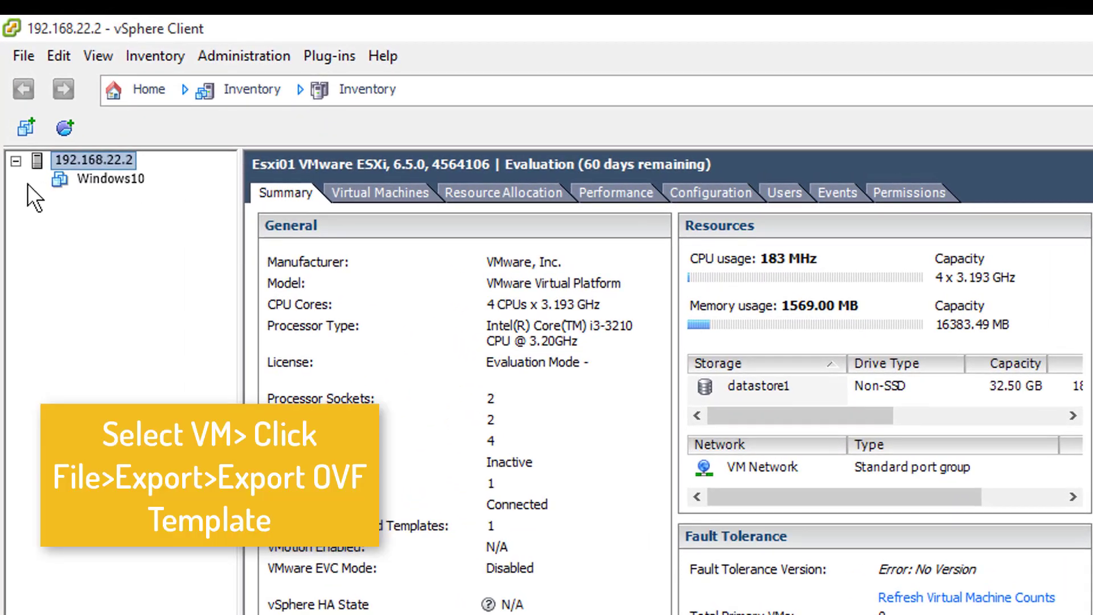
{"action": "left_click", "coordinate": [100, 164]}
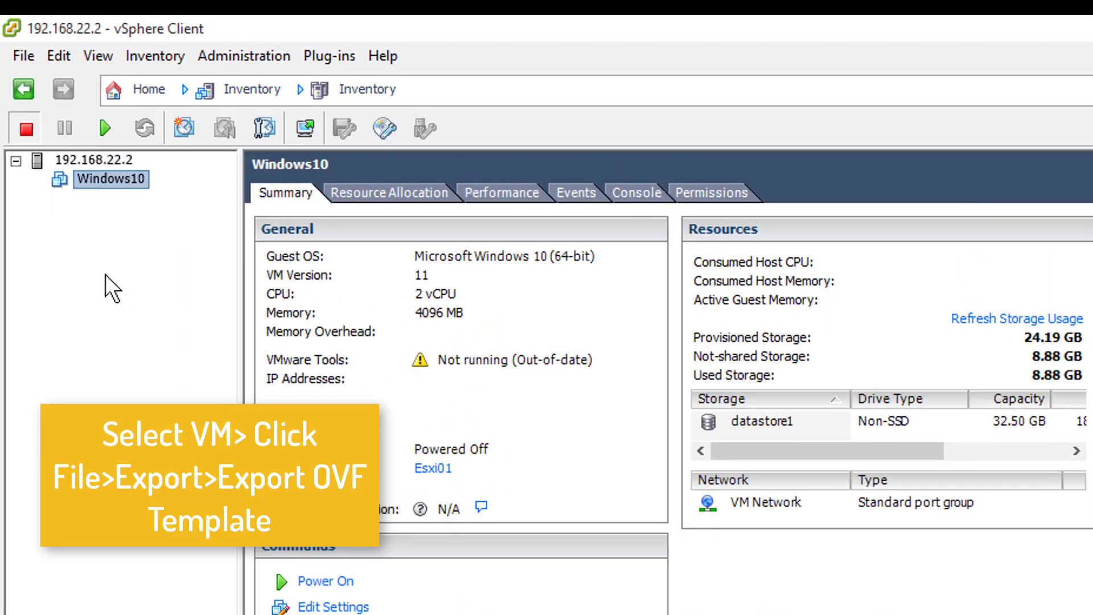
{"action": "left_click", "coordinate": [22, 57]}
{"action": "mouse_move", "coordinate": [64, 145]}
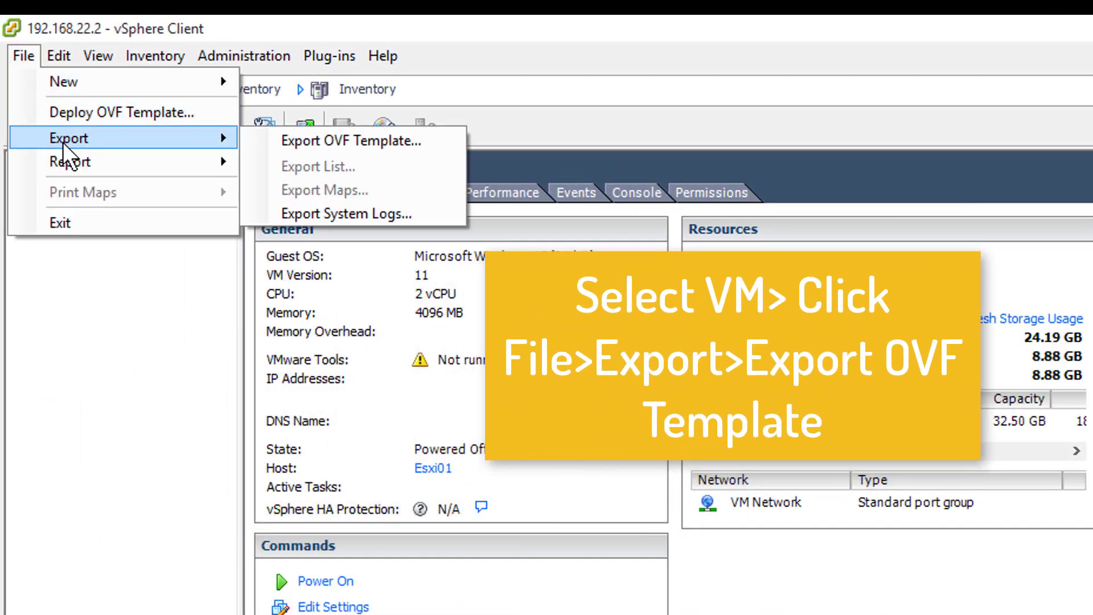
{"action": "left_click", "coordinate": [301, 141]}
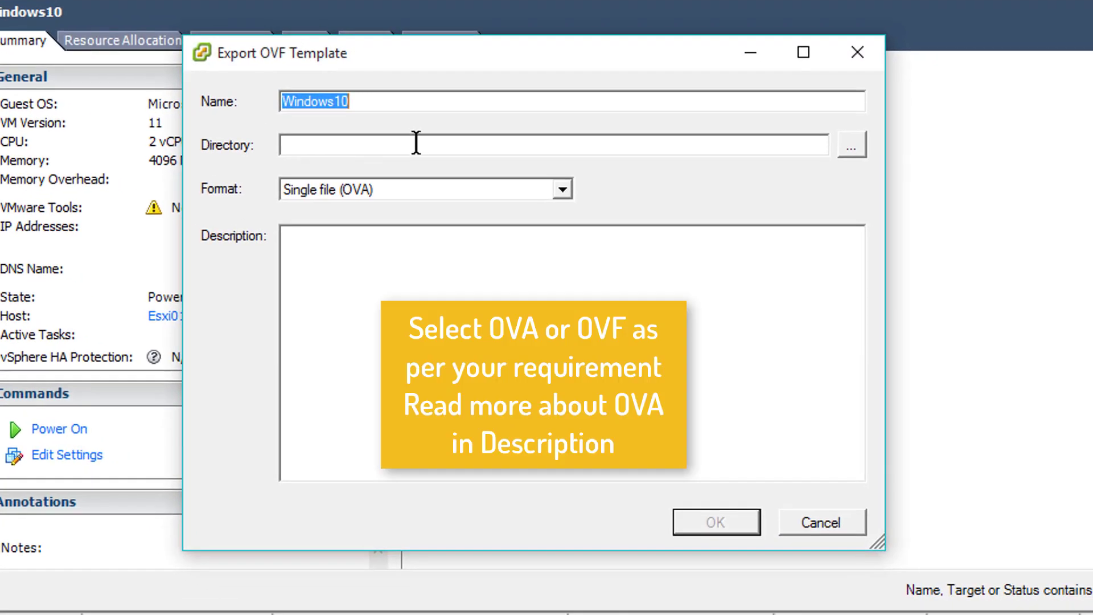
Keep the export format as Single file (OVA) and choose the OVF File folder inside Downloads as the directory.
{"action": "left_click", "coordinate": [555, 183]}
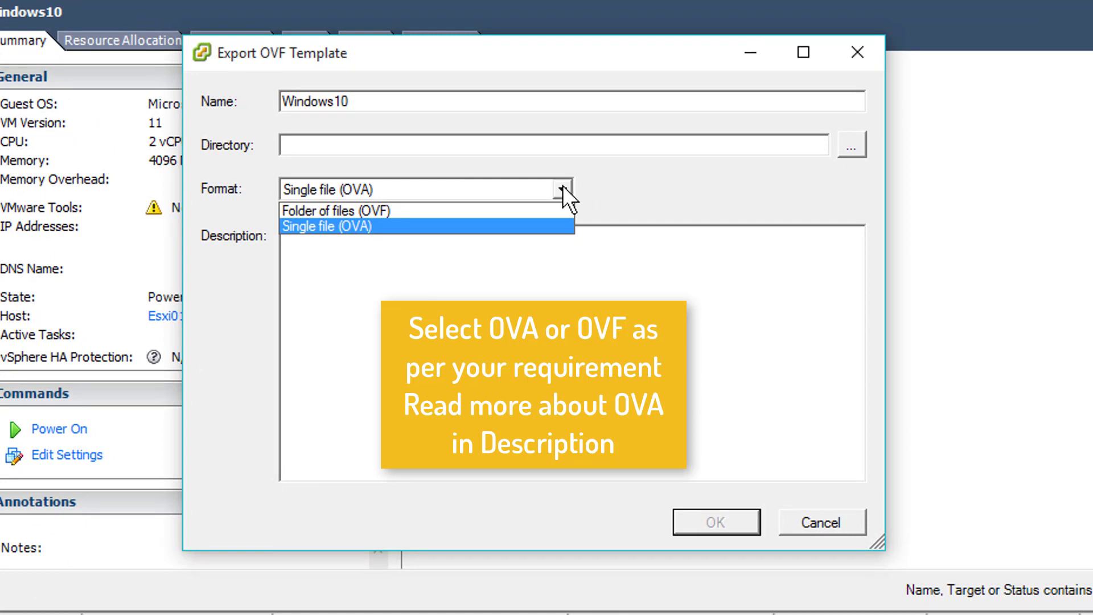
{"action": "left_click", "coordinate": [562, 186]}
{"action": "left_click", "coordinate": [857, 143]}
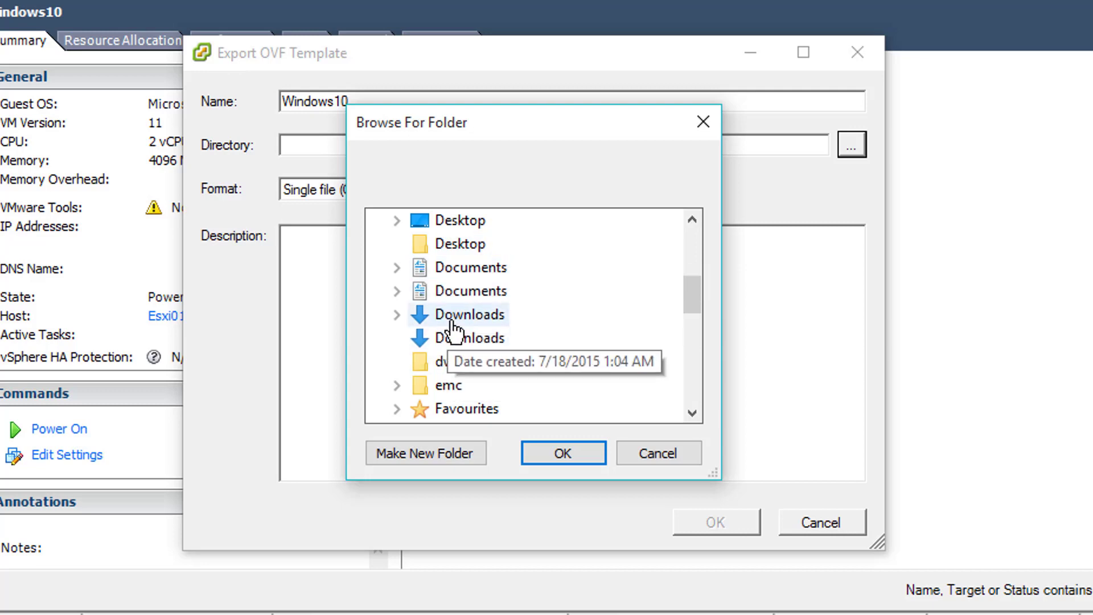
{"action": "double_click", "coordinate": [448, 316]}
{"action": "left_click", "coordinate": [478, 340]}
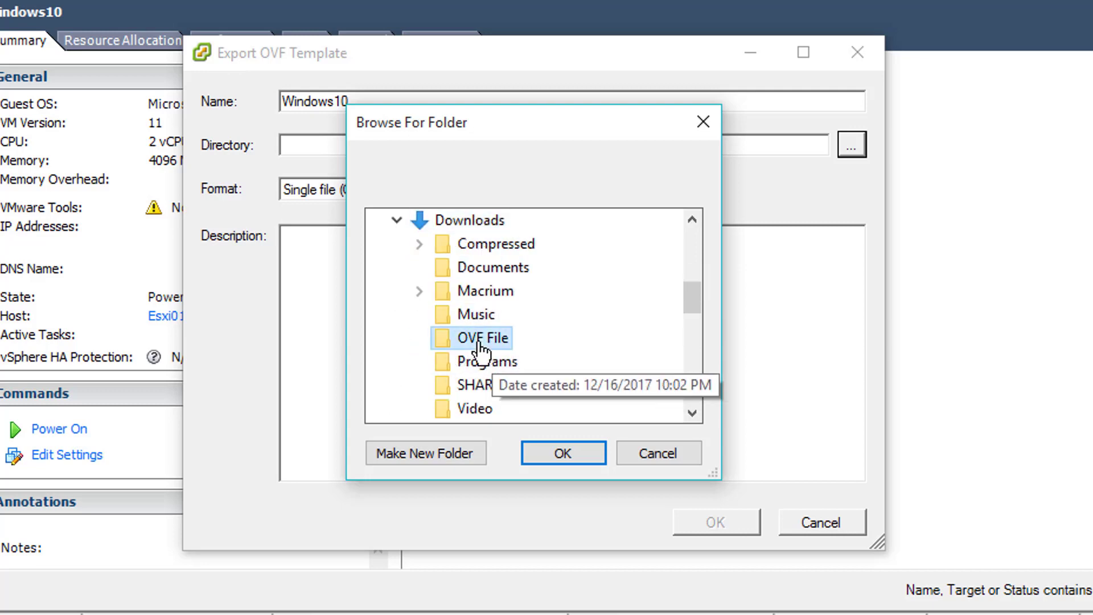
{"action": "left_click", "coordinate": [575, 451]}
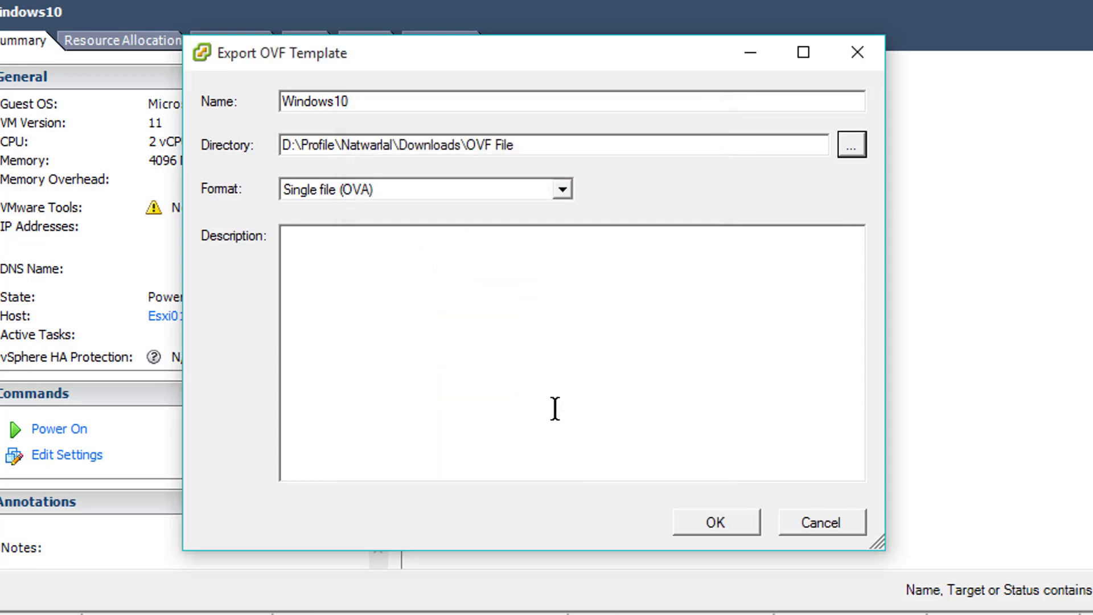
Enter "Windows 10" as the template description, run the export and close the completion dialog.
{"action": "left_click", "coordinate": [555, 409]}
{"action": "type", "text": "Windows"}
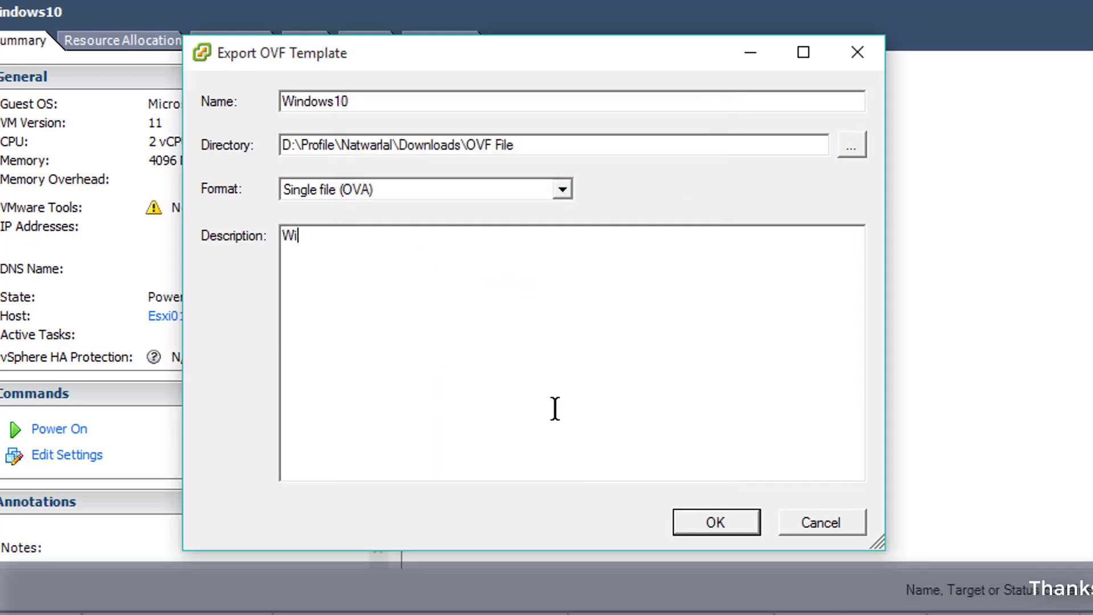
{"action": "type", "text": " 10"}
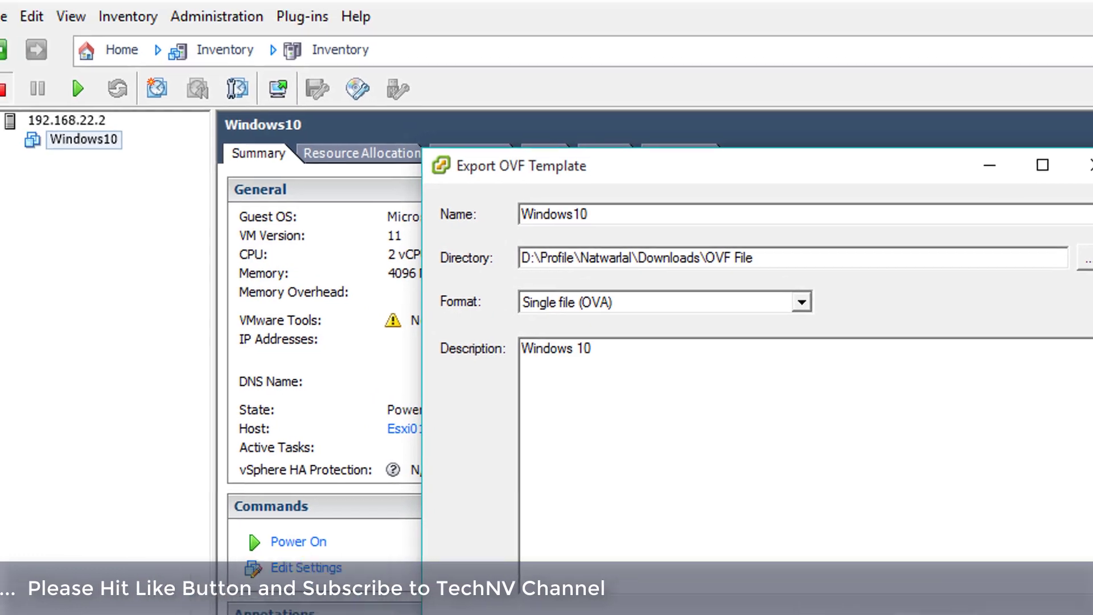
{"action": "left_click", "coordinate": [716, 522]}
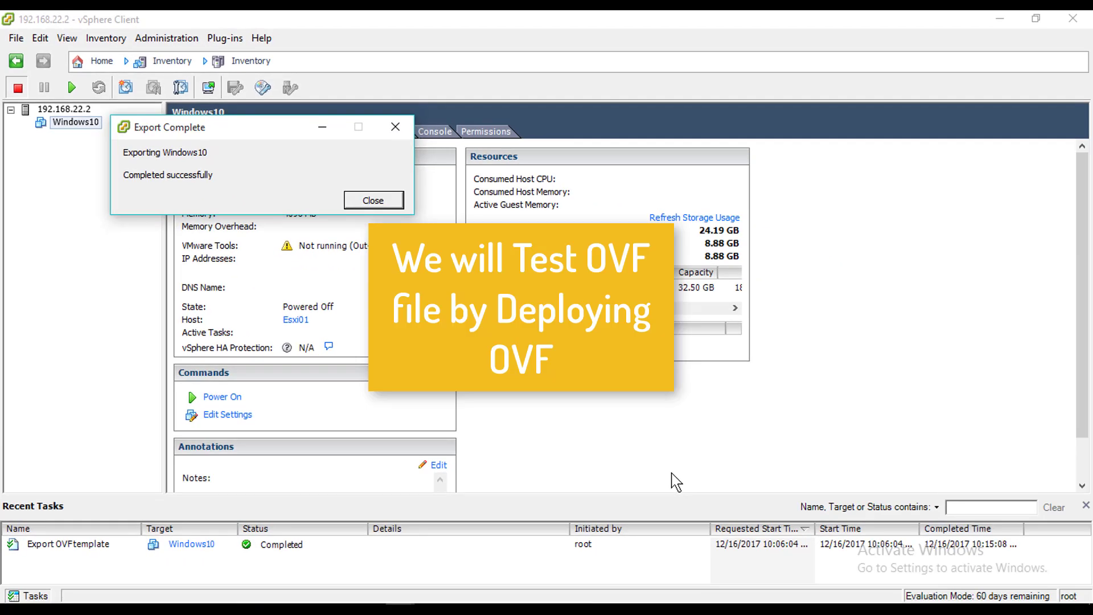
{"action": "left_click", "coordinate": [373, 201]}
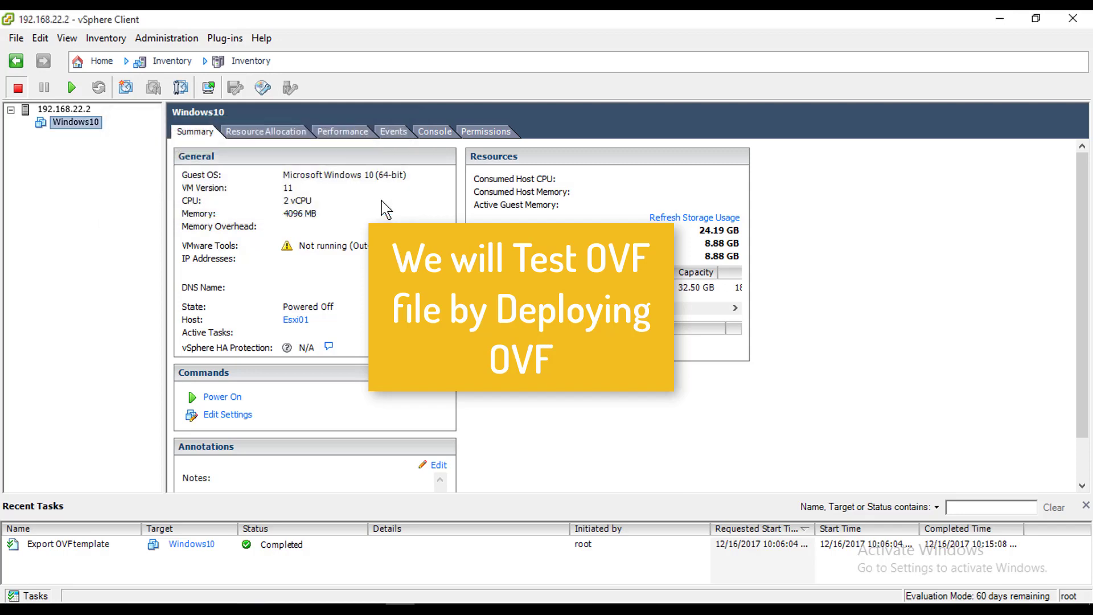
Switch to the ESXi web client and start creating a virtual machine deployed from an OVF or OVA file.
{"action": "left_click", "coordinate": [1000, 19]}
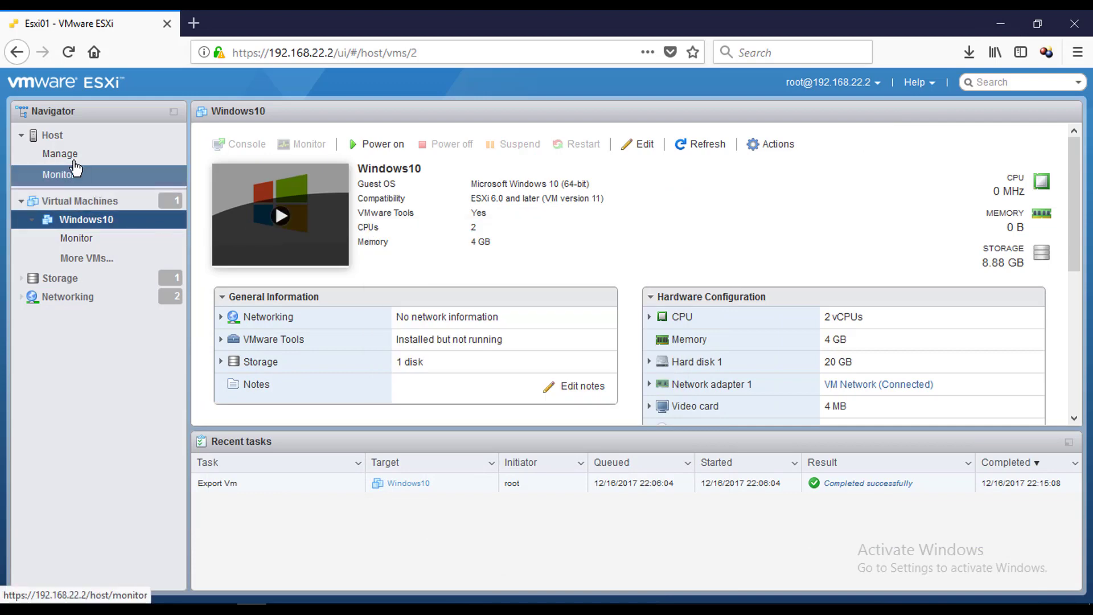
{"action": "right_click", "coordinate": [68, 203]}
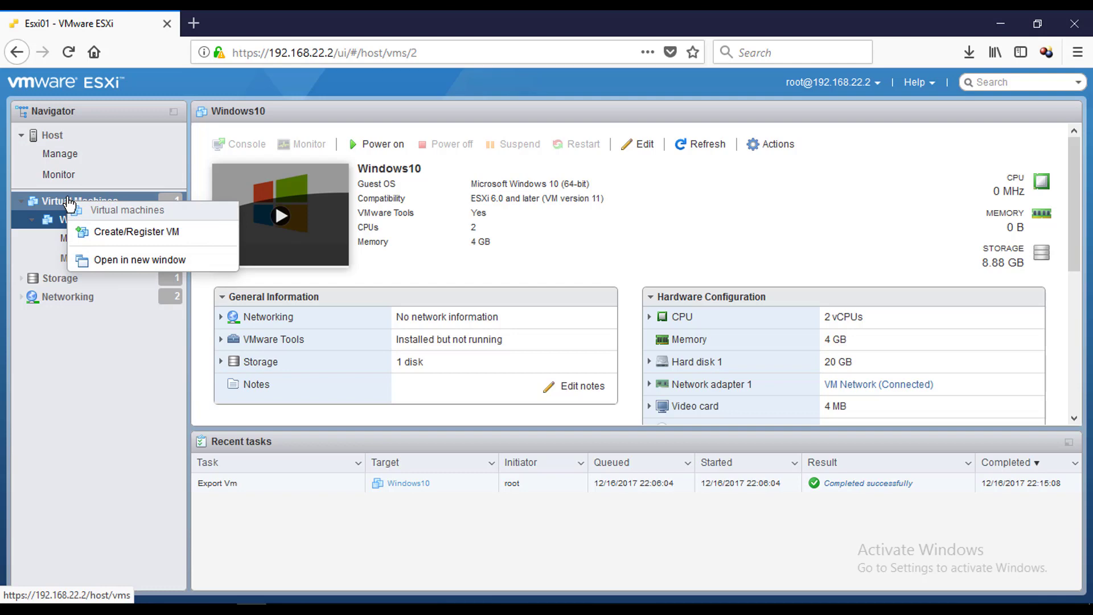
{"action": "left_click", "coordinate": [125, 232]}
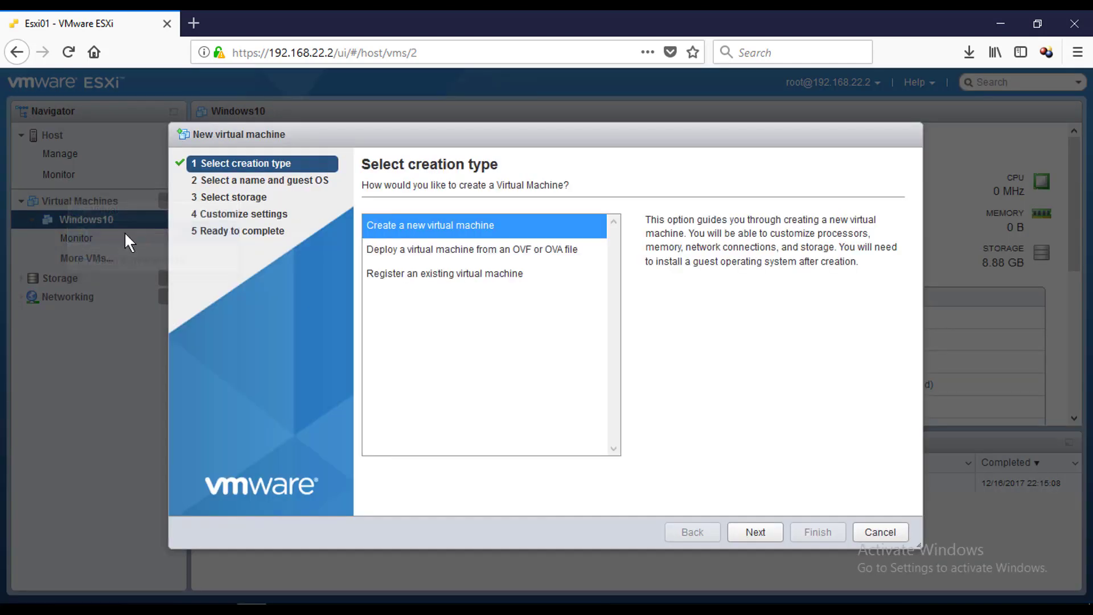
{"action": "left_click", "coordinate": [461, 251]}
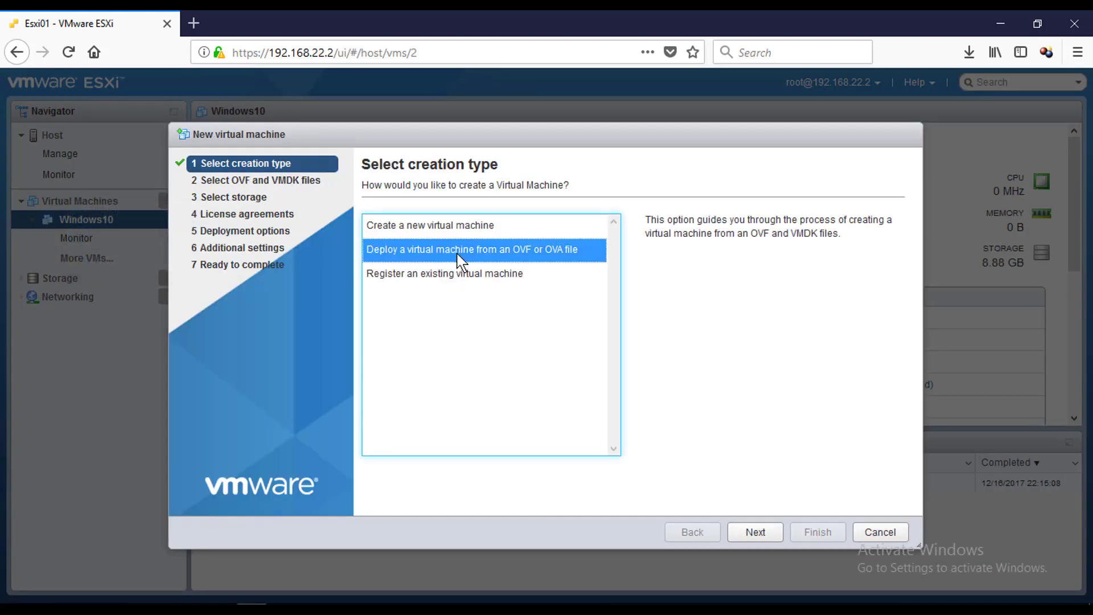
{"action": "left_click", "coordinate": [754, 532]}
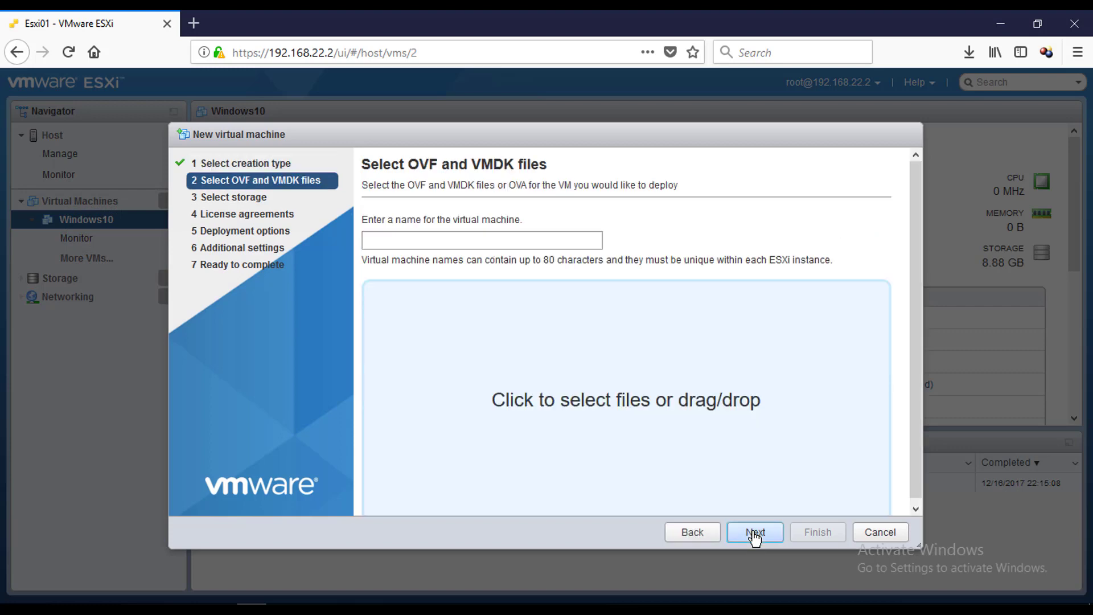
Name the virtual machine Win10test and supply Windows10.ovf and disk-0.vmdk from the OVF File folder in Downloads.
{"action": "left_click", "coordinate": [481, 241]}
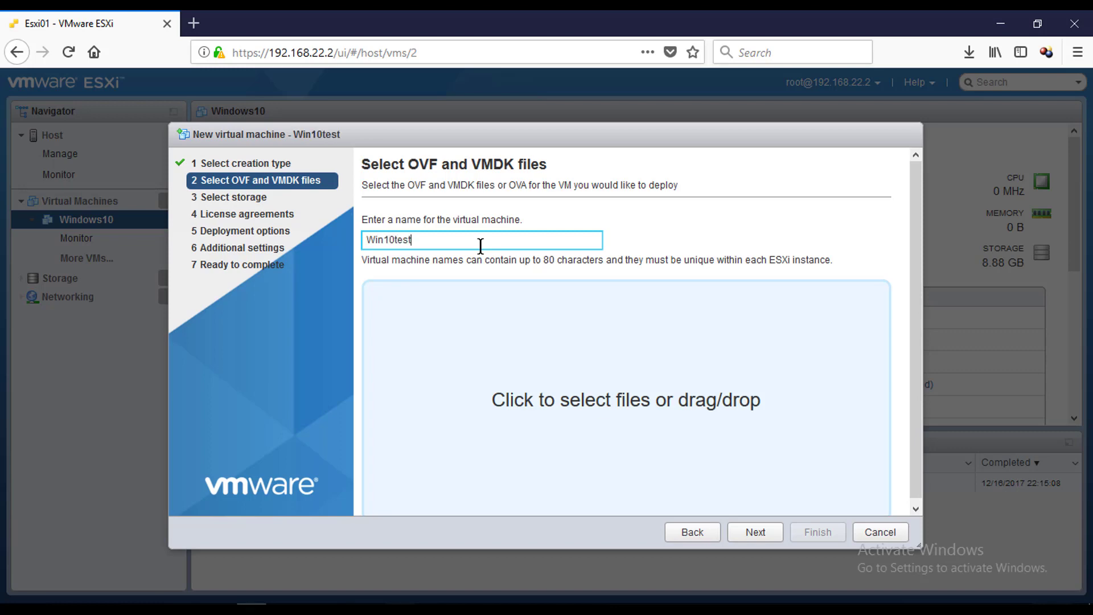
{"action": "left_click", "coordinate": [559, 411]}
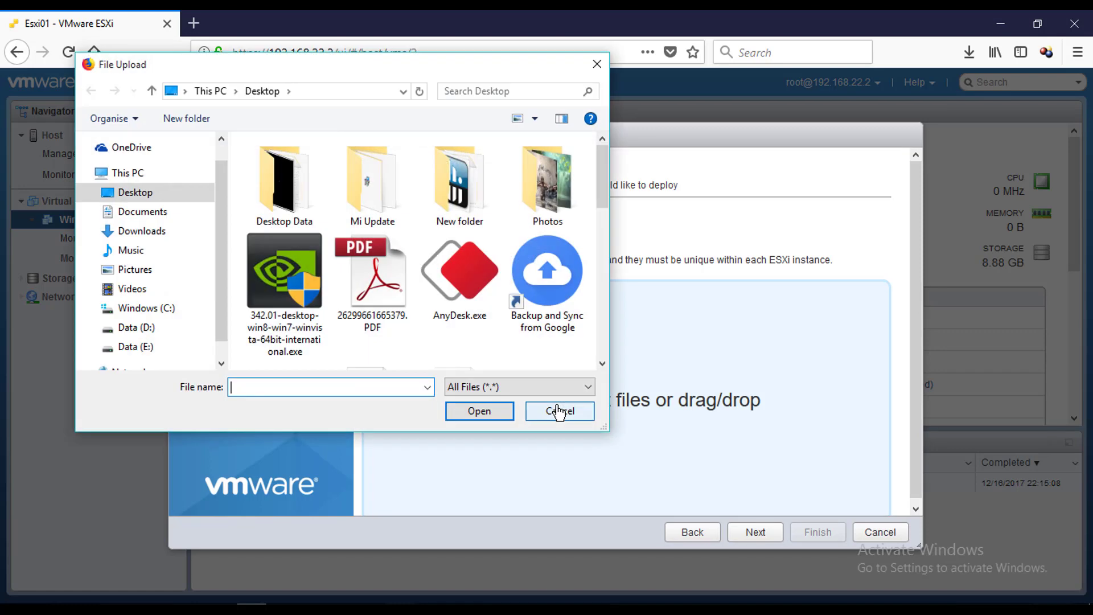
{"action": "left_click", "coordinate": [141, 233]}
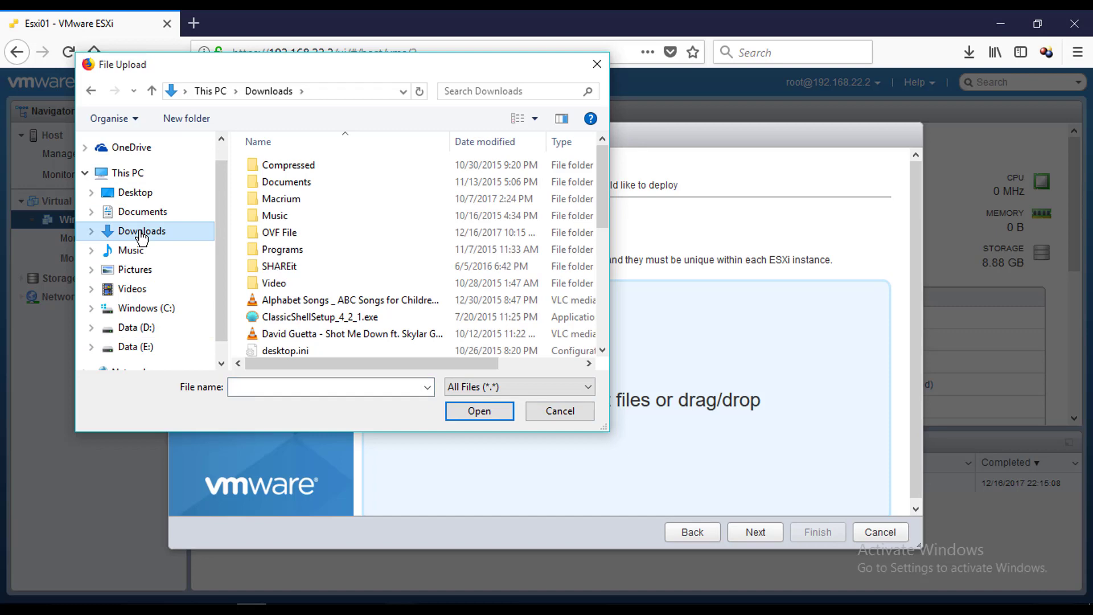
{"action": "double_click", "coordinate": [273, 232]}
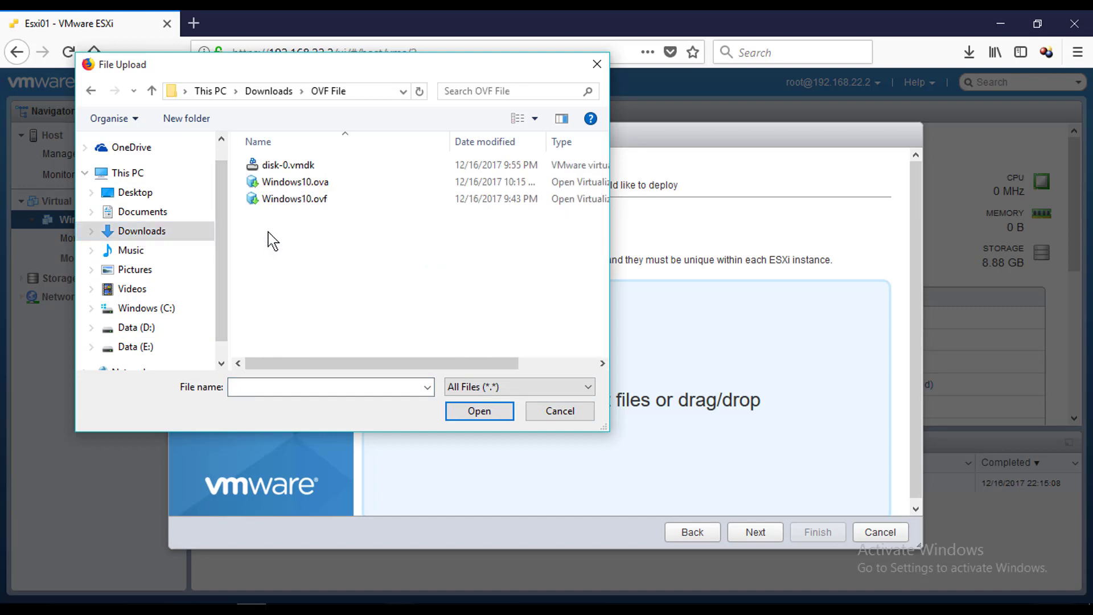
{"action": "left_click", "coordinate": [295, 202]}
{"action": "left_click", "coordinate": [303, 166], "text": "ctrl"}
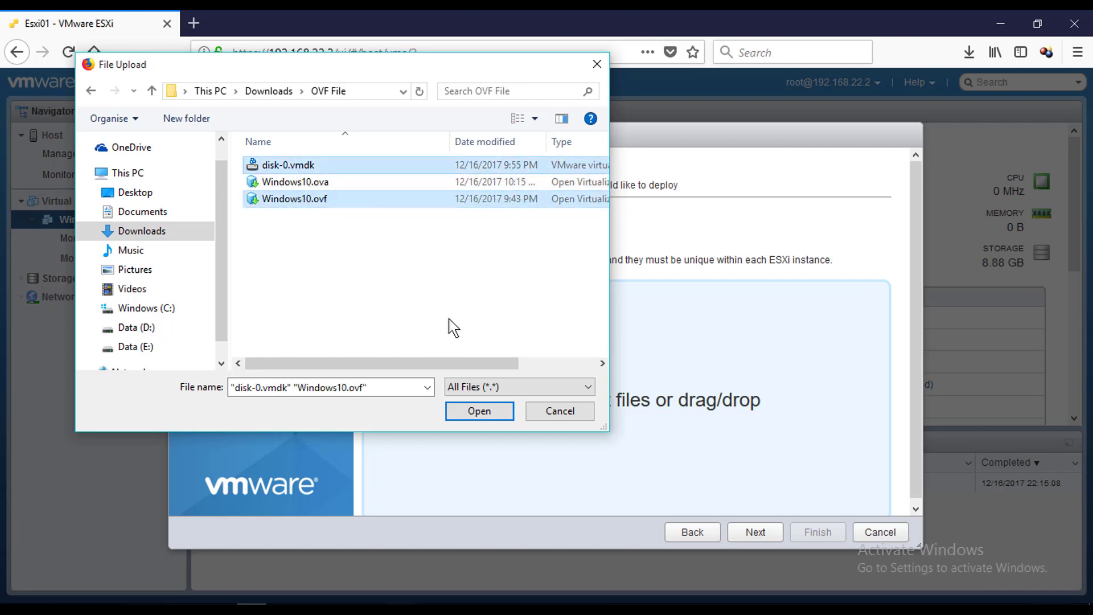
{"action": "left_click", "coordinate": [478, 413]}
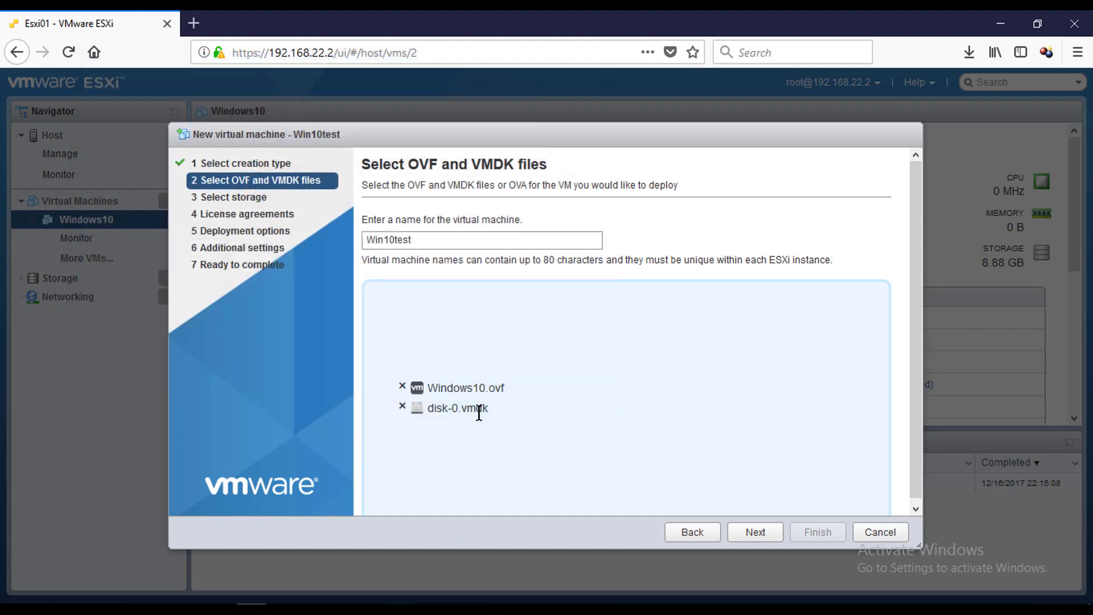
{"action": "left_click", "coordinate": [747, 540]}
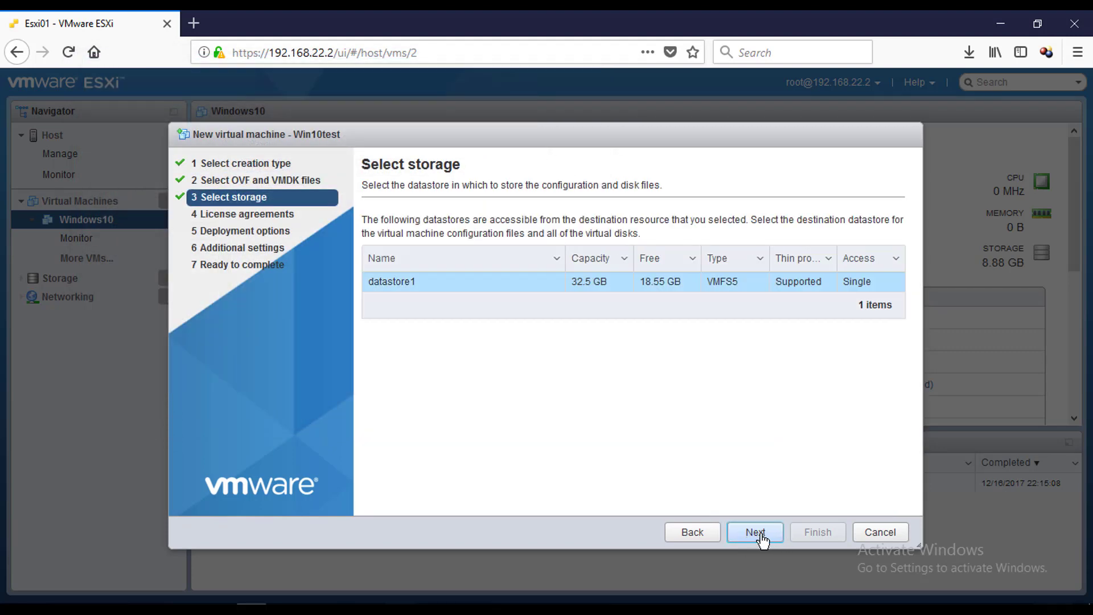
Accept datastore1 as storage, keep the VM Network mapping and Thin disk provisioning, and finish the deployment wizard.
{"action": "left_click", "coordinate": [761, 538]}
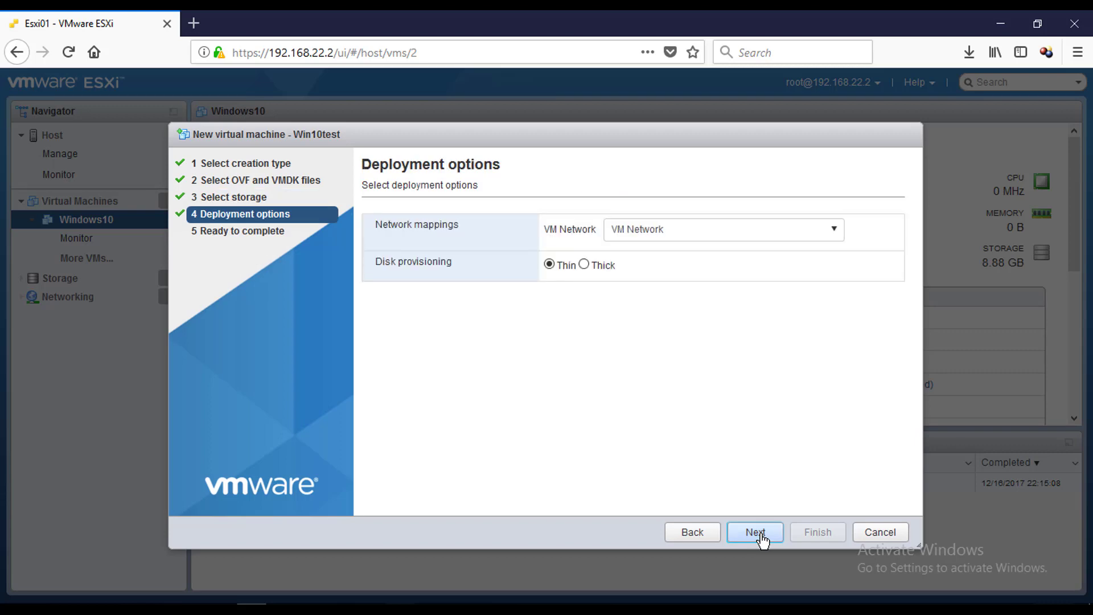
{"action": "left_click", "coordinate": [762, 538]}
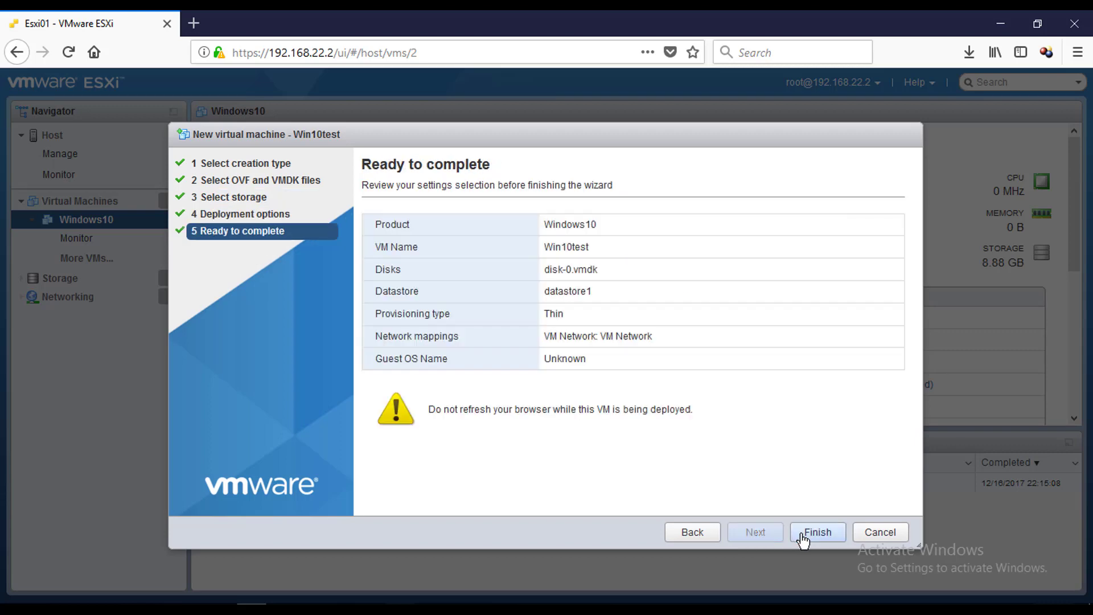
{"action": "left_click", "coordinate": [812, 535]}
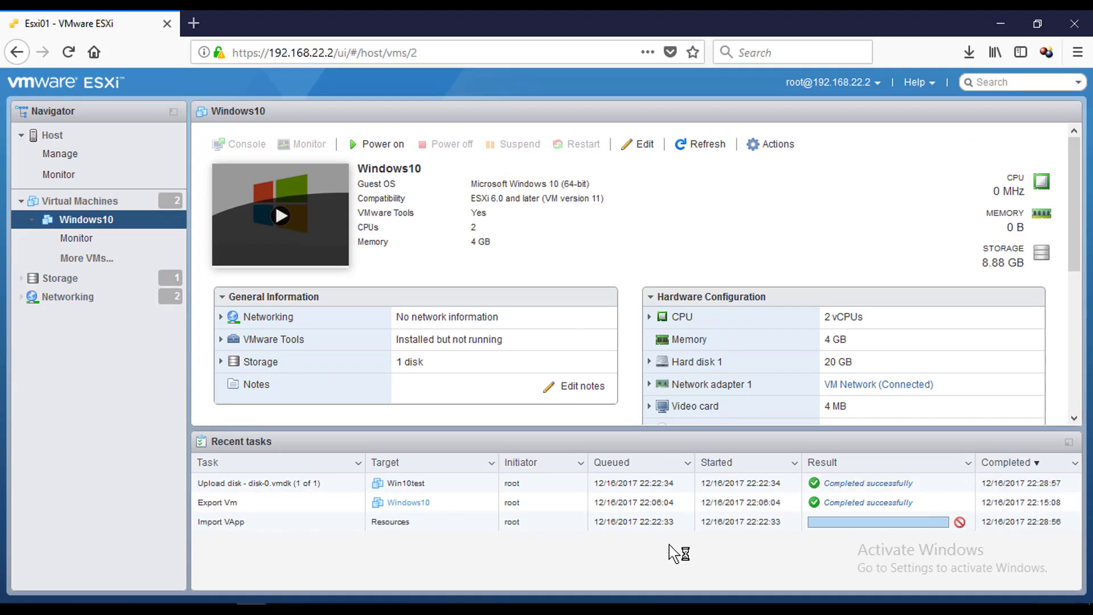
Select the deployed Win10test virtual machine, open its console in a new tab and dismiss the Windows lock screen.
{"action": "left_click", "coordinate": [110, 205]}
{"action": "left_click", "coordinate": [276, 222]}
{"action": "right_click", "coordinate": [288, 194]}
{"action": "mouse_move", "coordinate": [432, 292]}
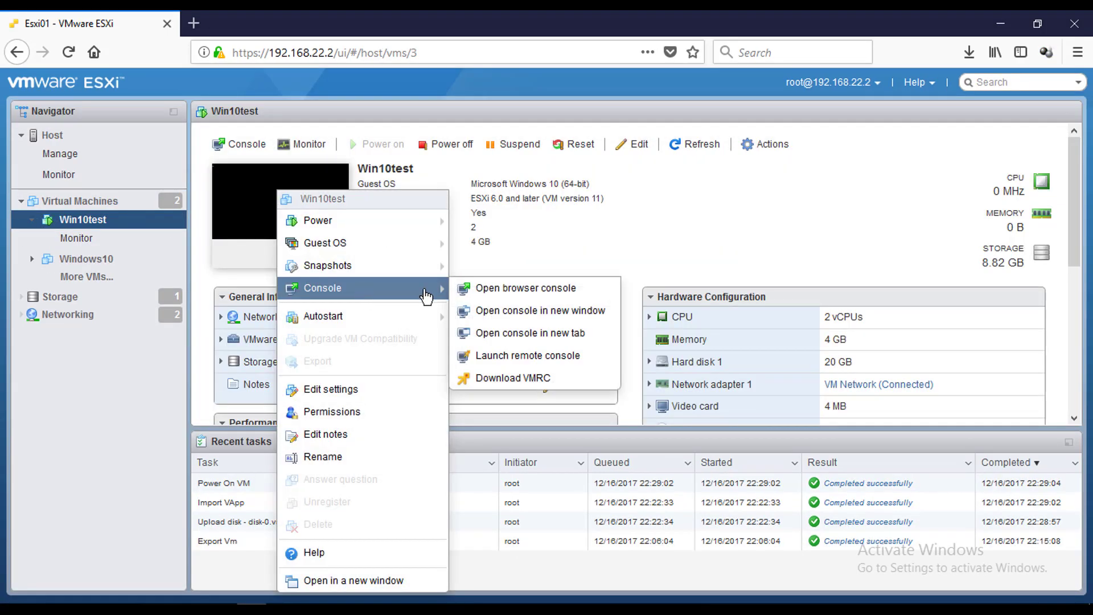
{"action": "left_click", "coordinate": [524, 333]}
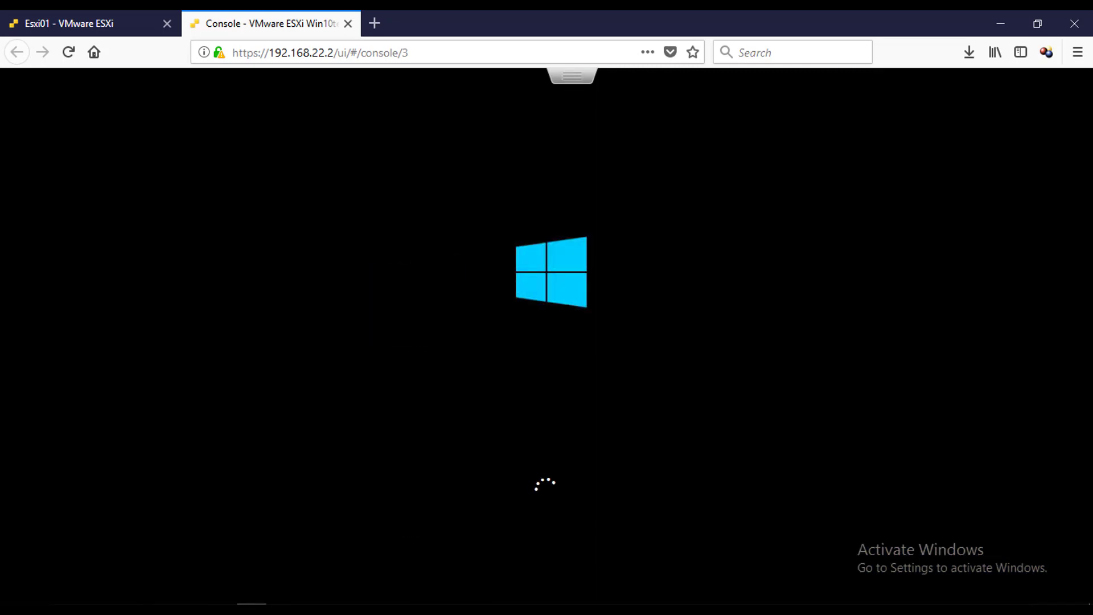
{"action": "key", "text": "space"}
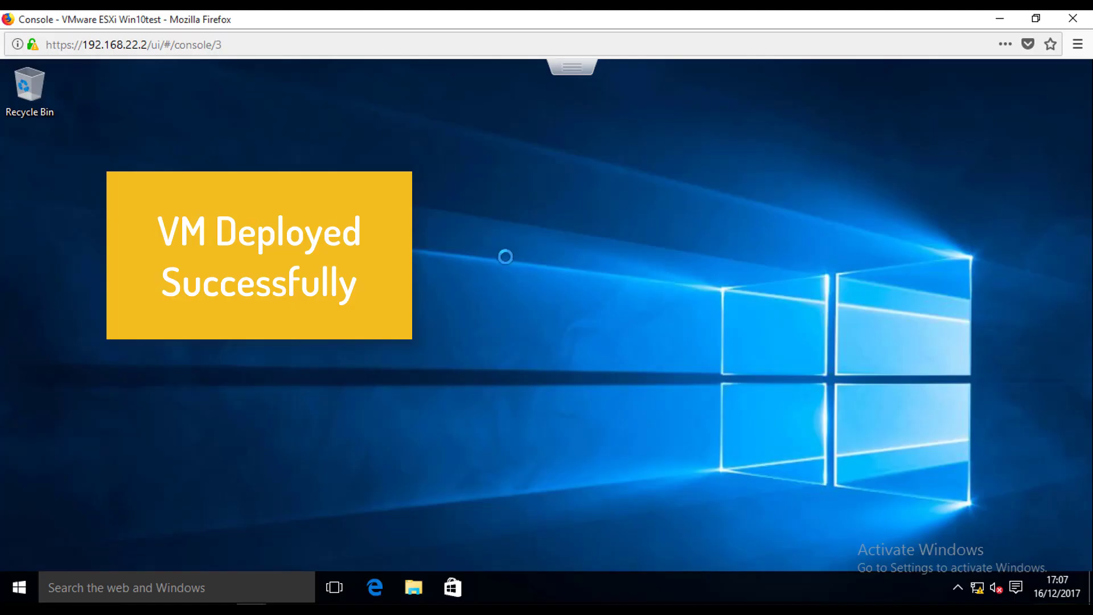
Refresh the Windows desktop three times inside the Win10test console to check that the guest responds.
{"action": "right_click", "coordinate": [483, 221]}
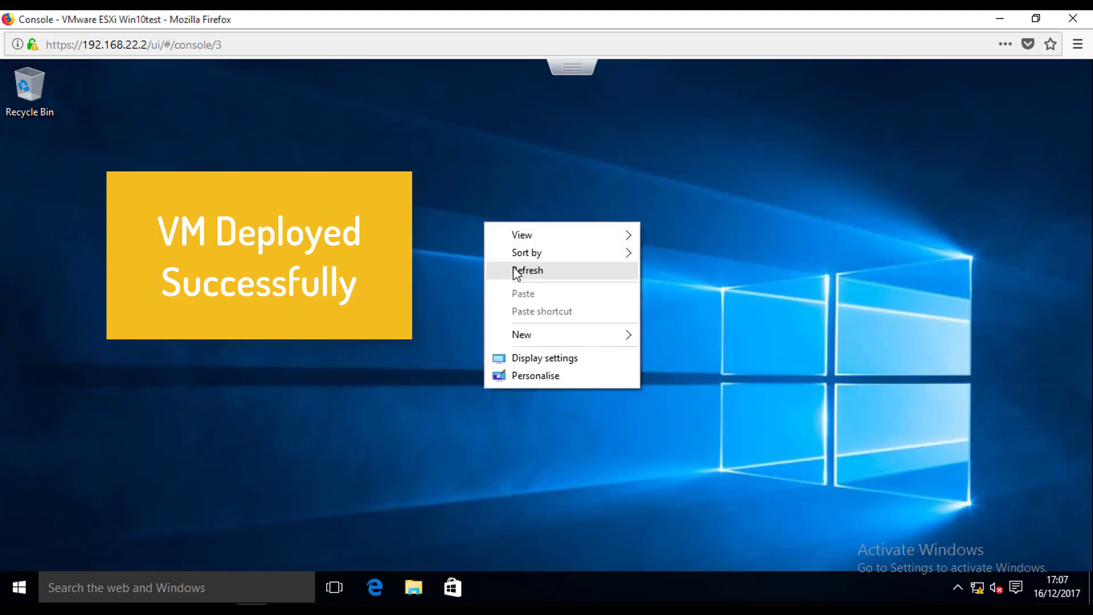
{"action": "left_click", "coordinate": [513, 270]}
{"action": "right_click", "coordinate": [428, 196]}
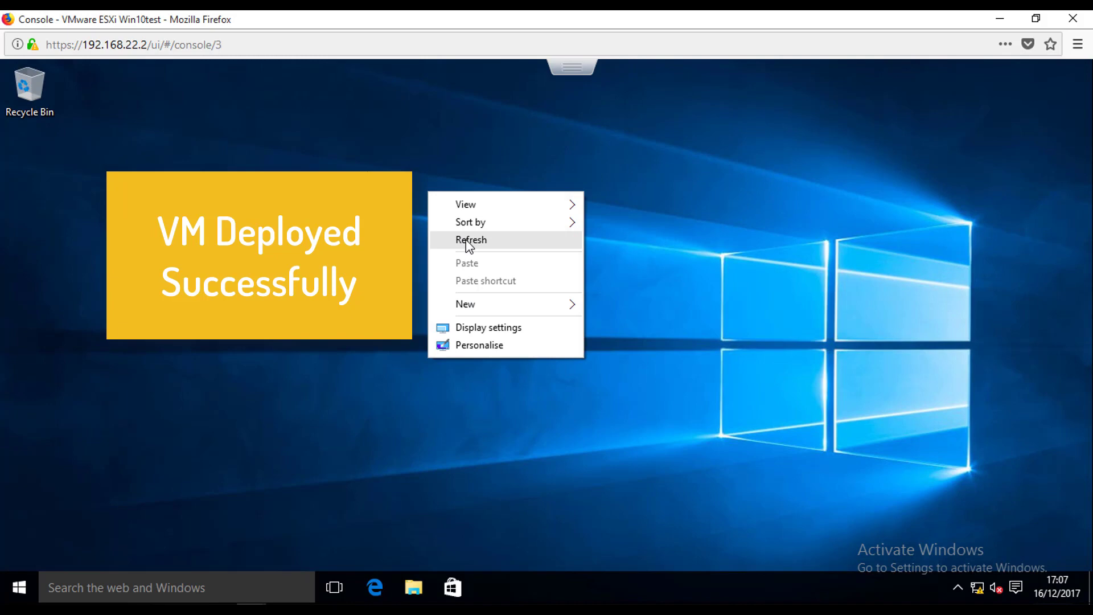
{"action": "left_click", "coordinate": [466, 239]}
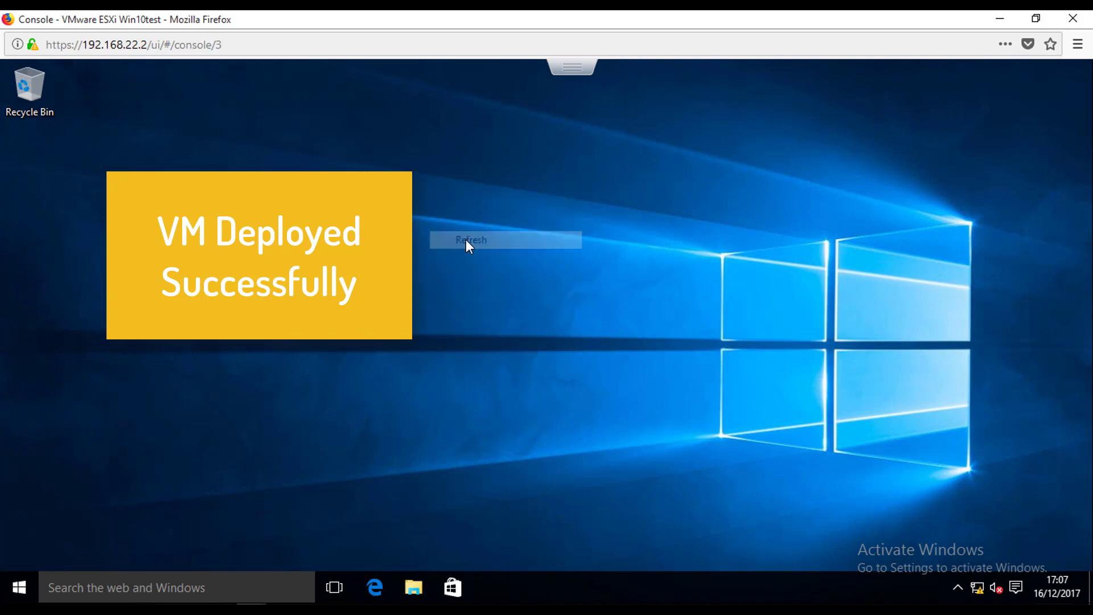
{"action": "right_click", "coordinate": [421, 194]}
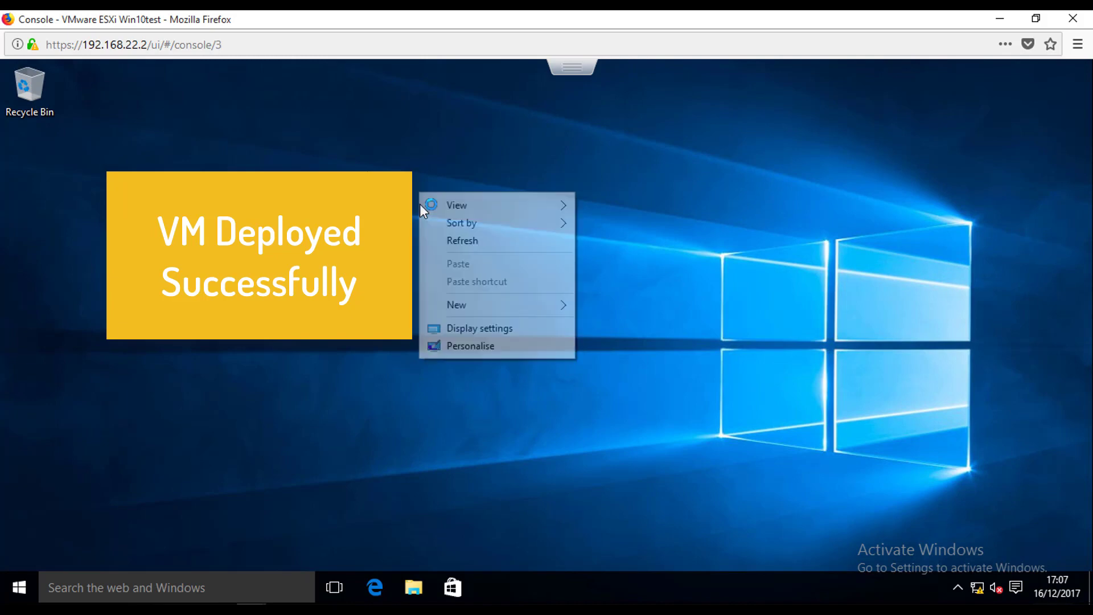
{"action": "left_click", "coordinate": [463, 240]}
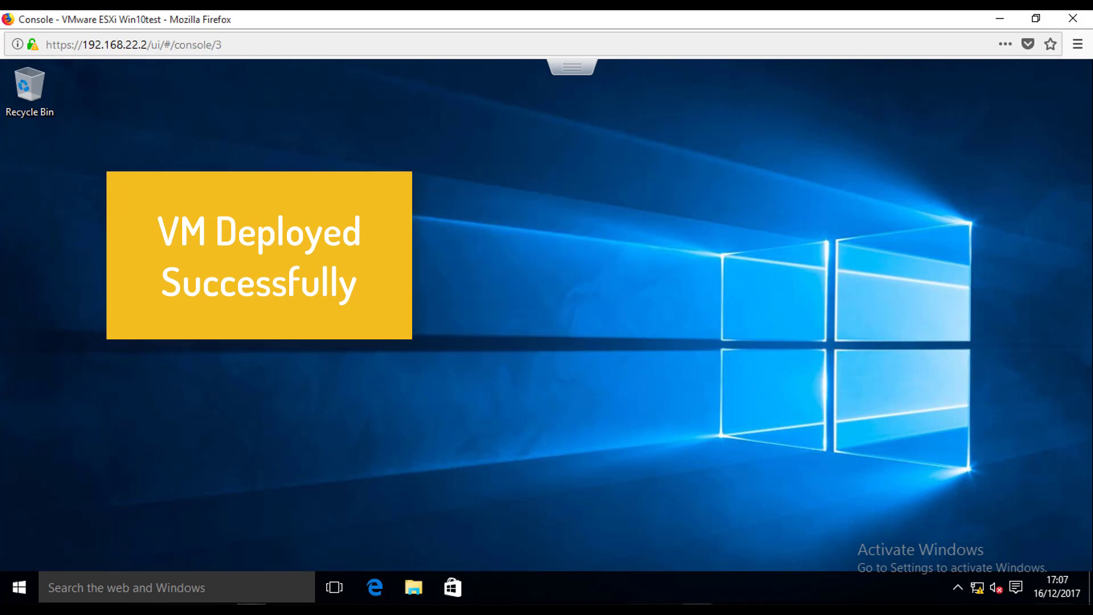